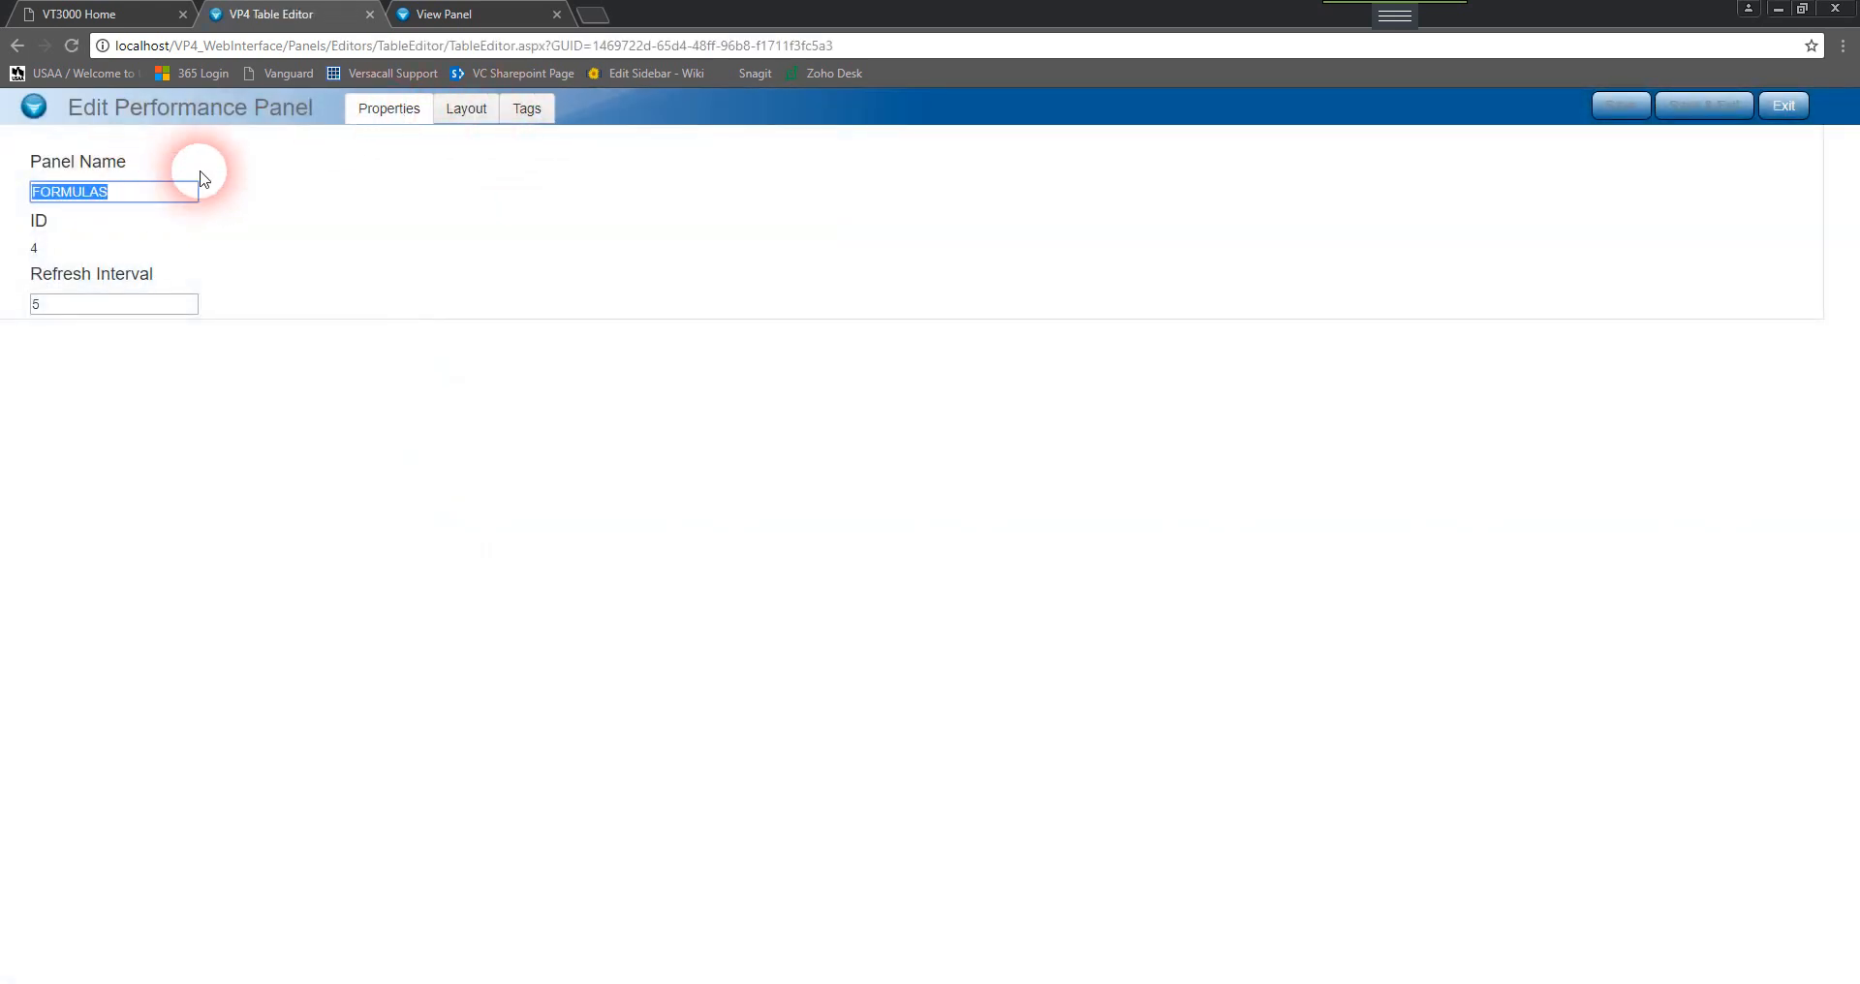
# Open the FORMULAS panel's tag list and check the live panel display before returning to the tag editor.
pyautogui.click(526, 110)
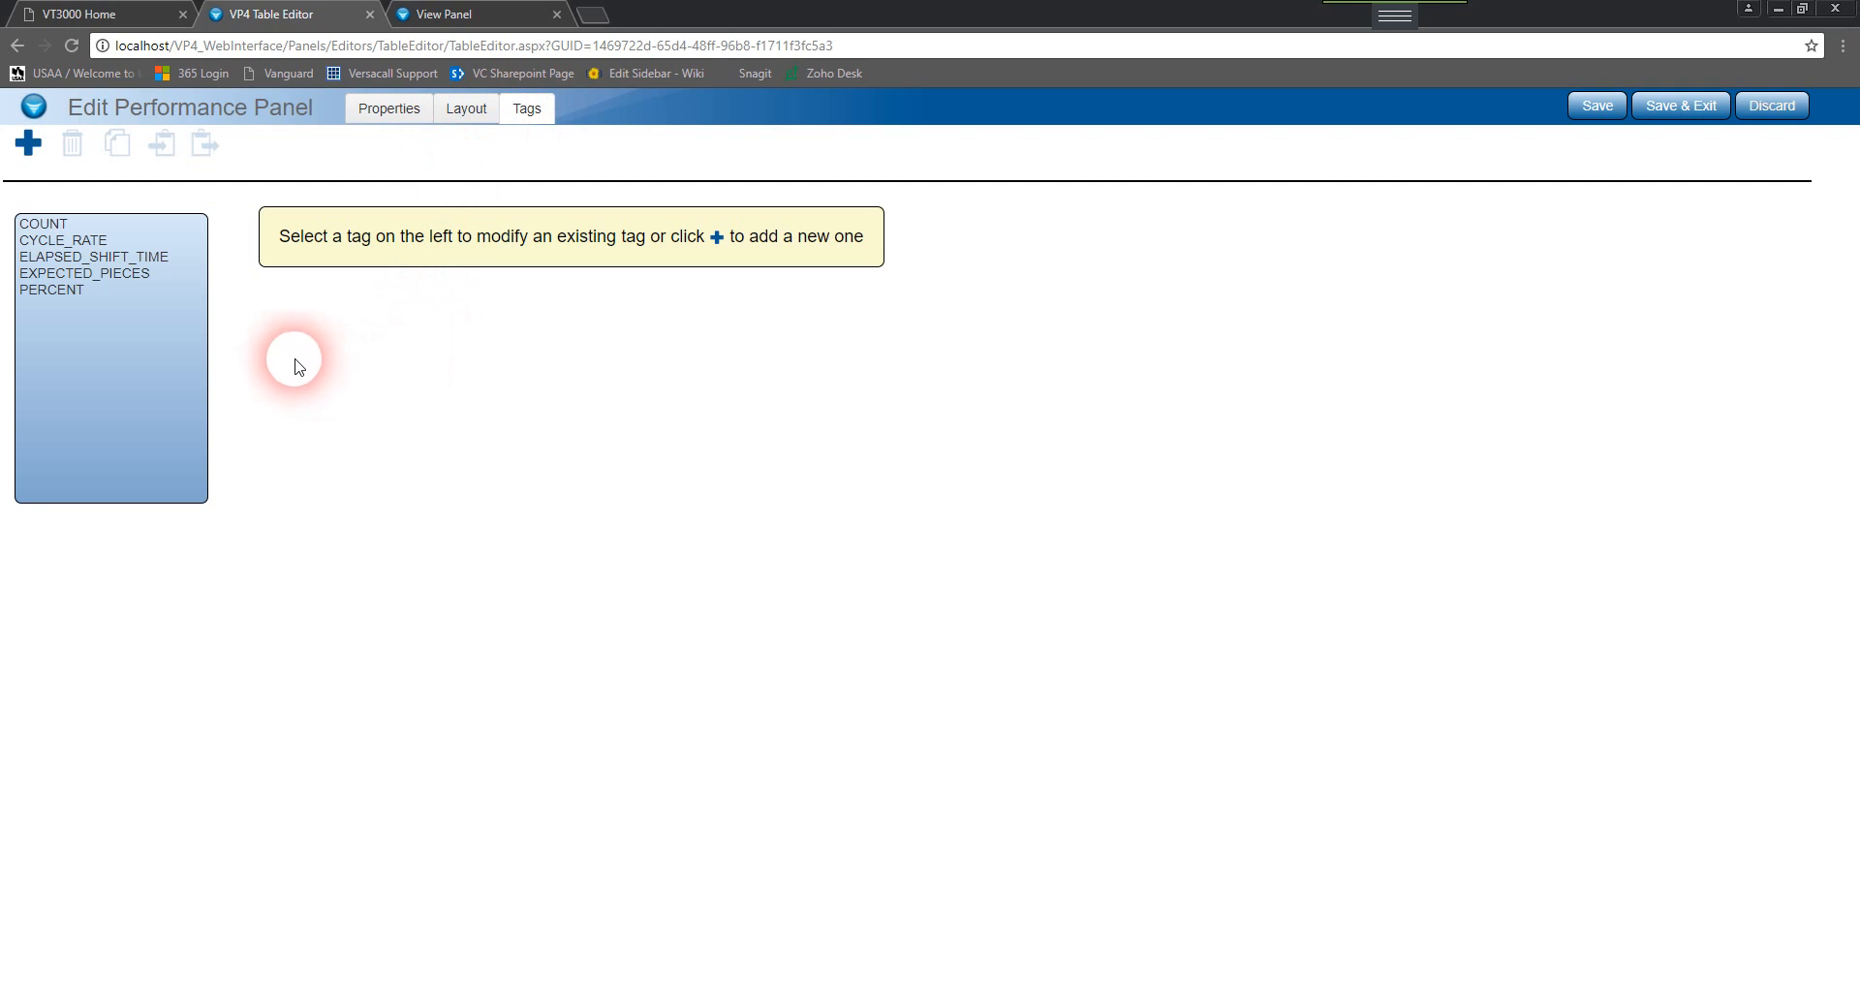
pyautogui.click(443, 13)
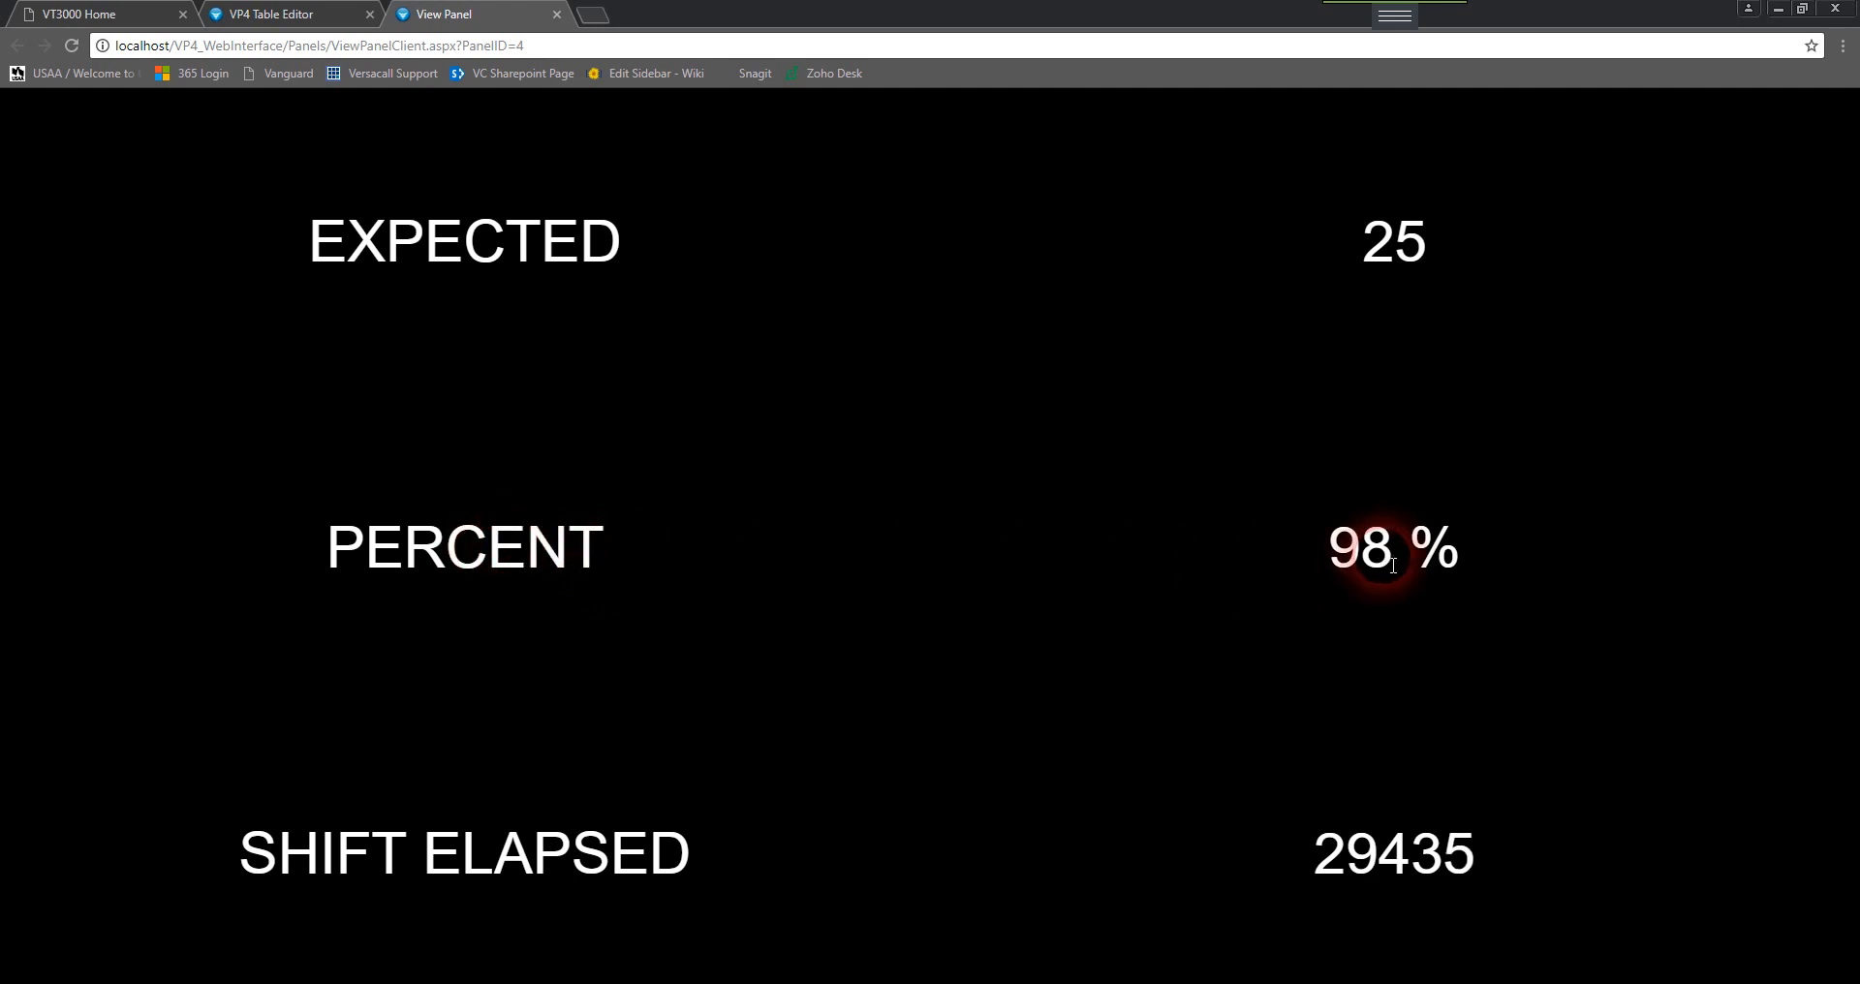
pyautogui.click(264, 14)
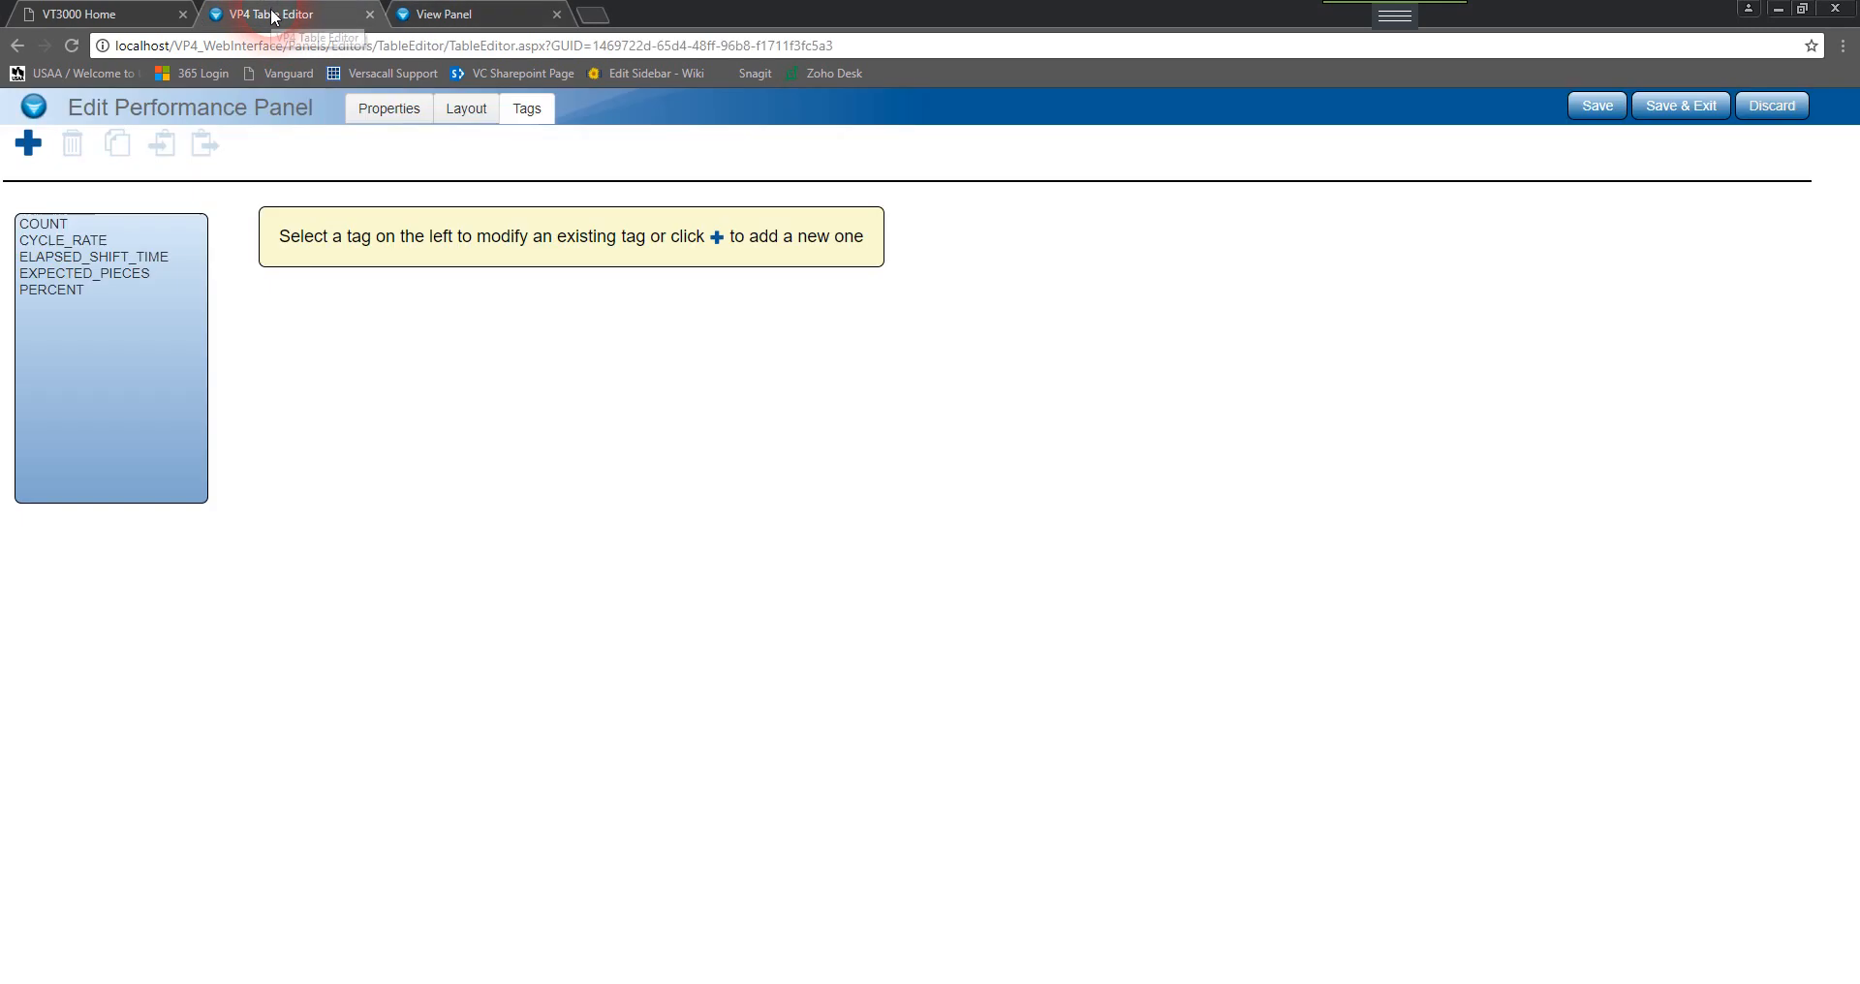
# Examine the settings of the COUNT, CYCLE_RATE and ELAPSED_SHIFT_TIME tags and the formulas of EXPECTED_PIECES and PERCENT.
pyautogui.click(39, 224)
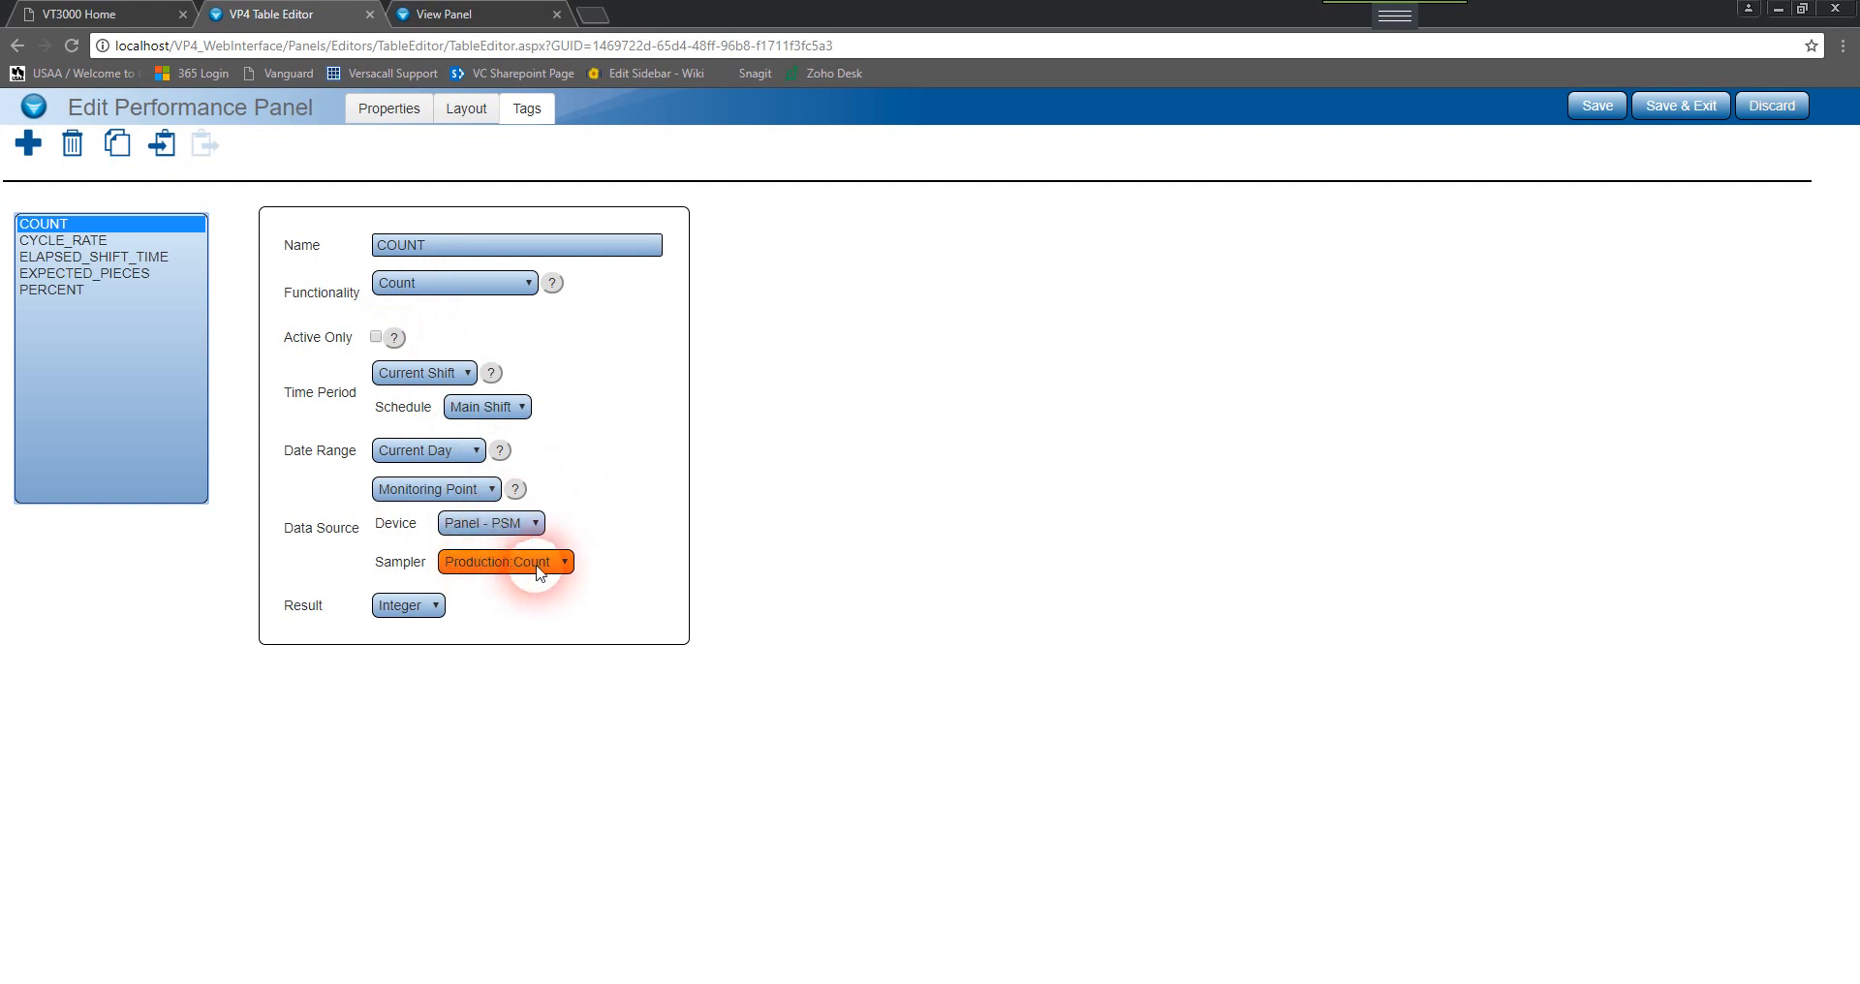
pyautogui.click(85, 241)
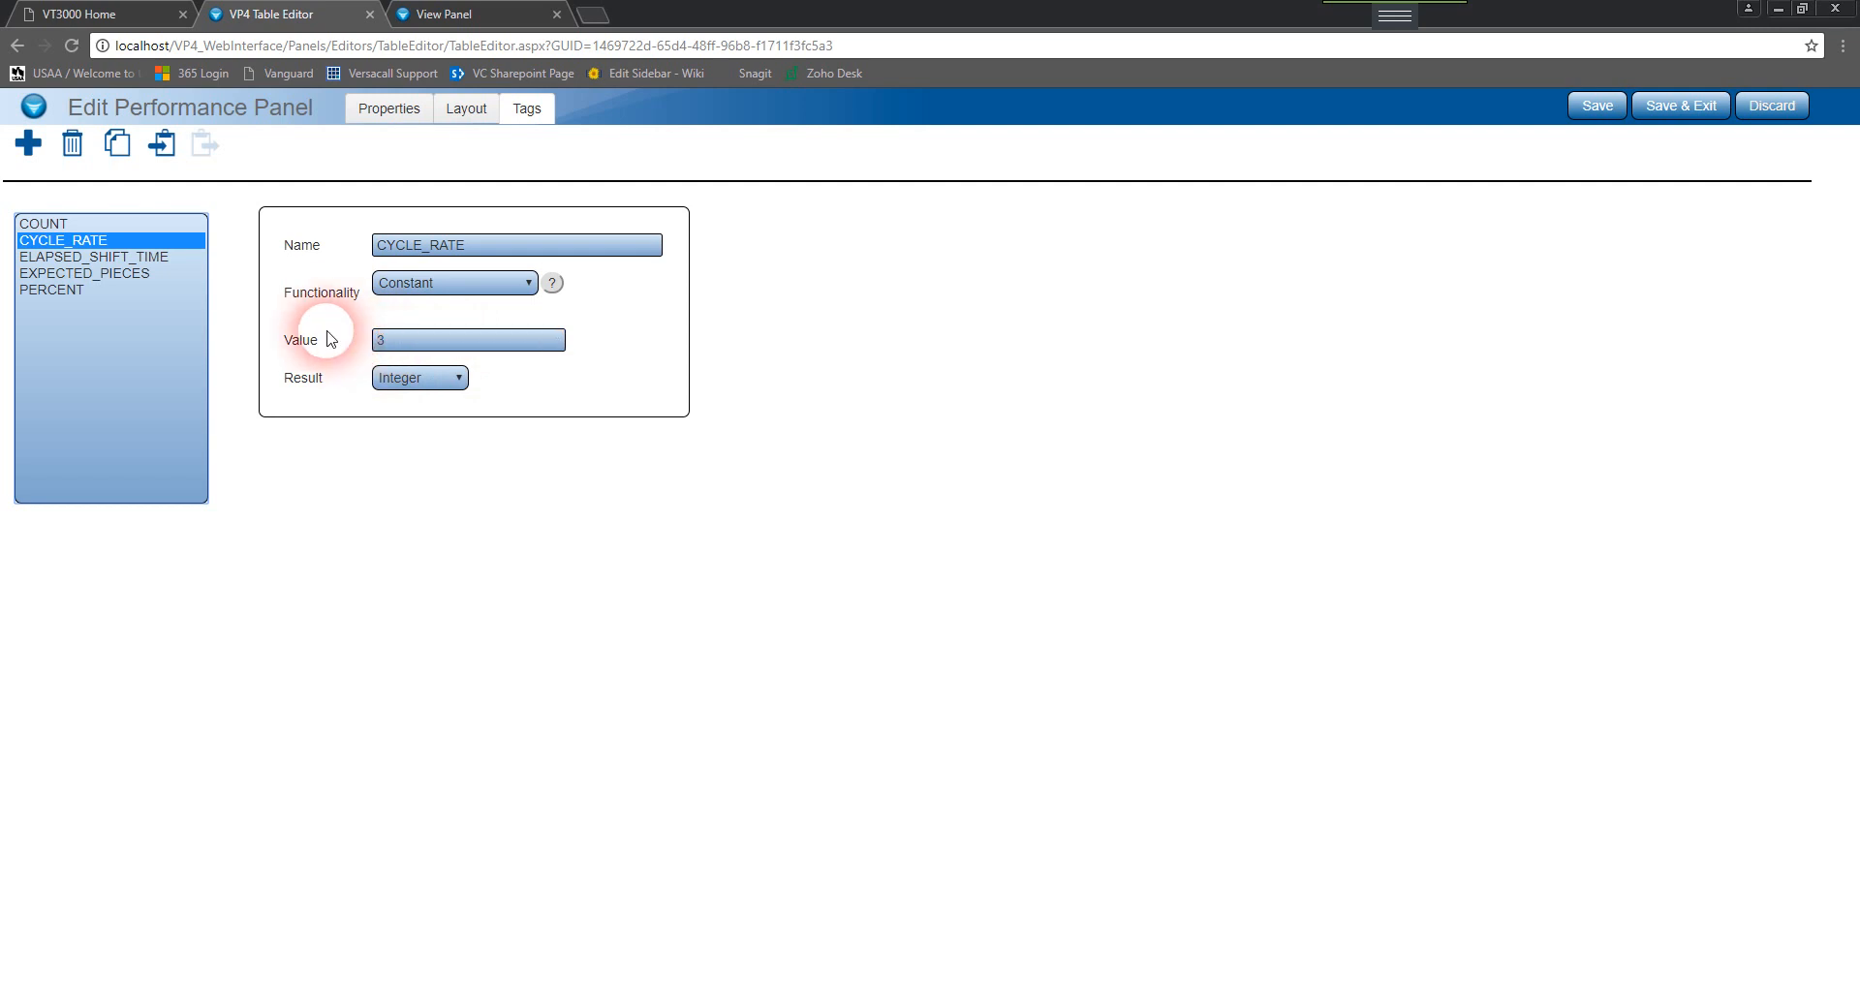
pyautogui.click(103, 260)
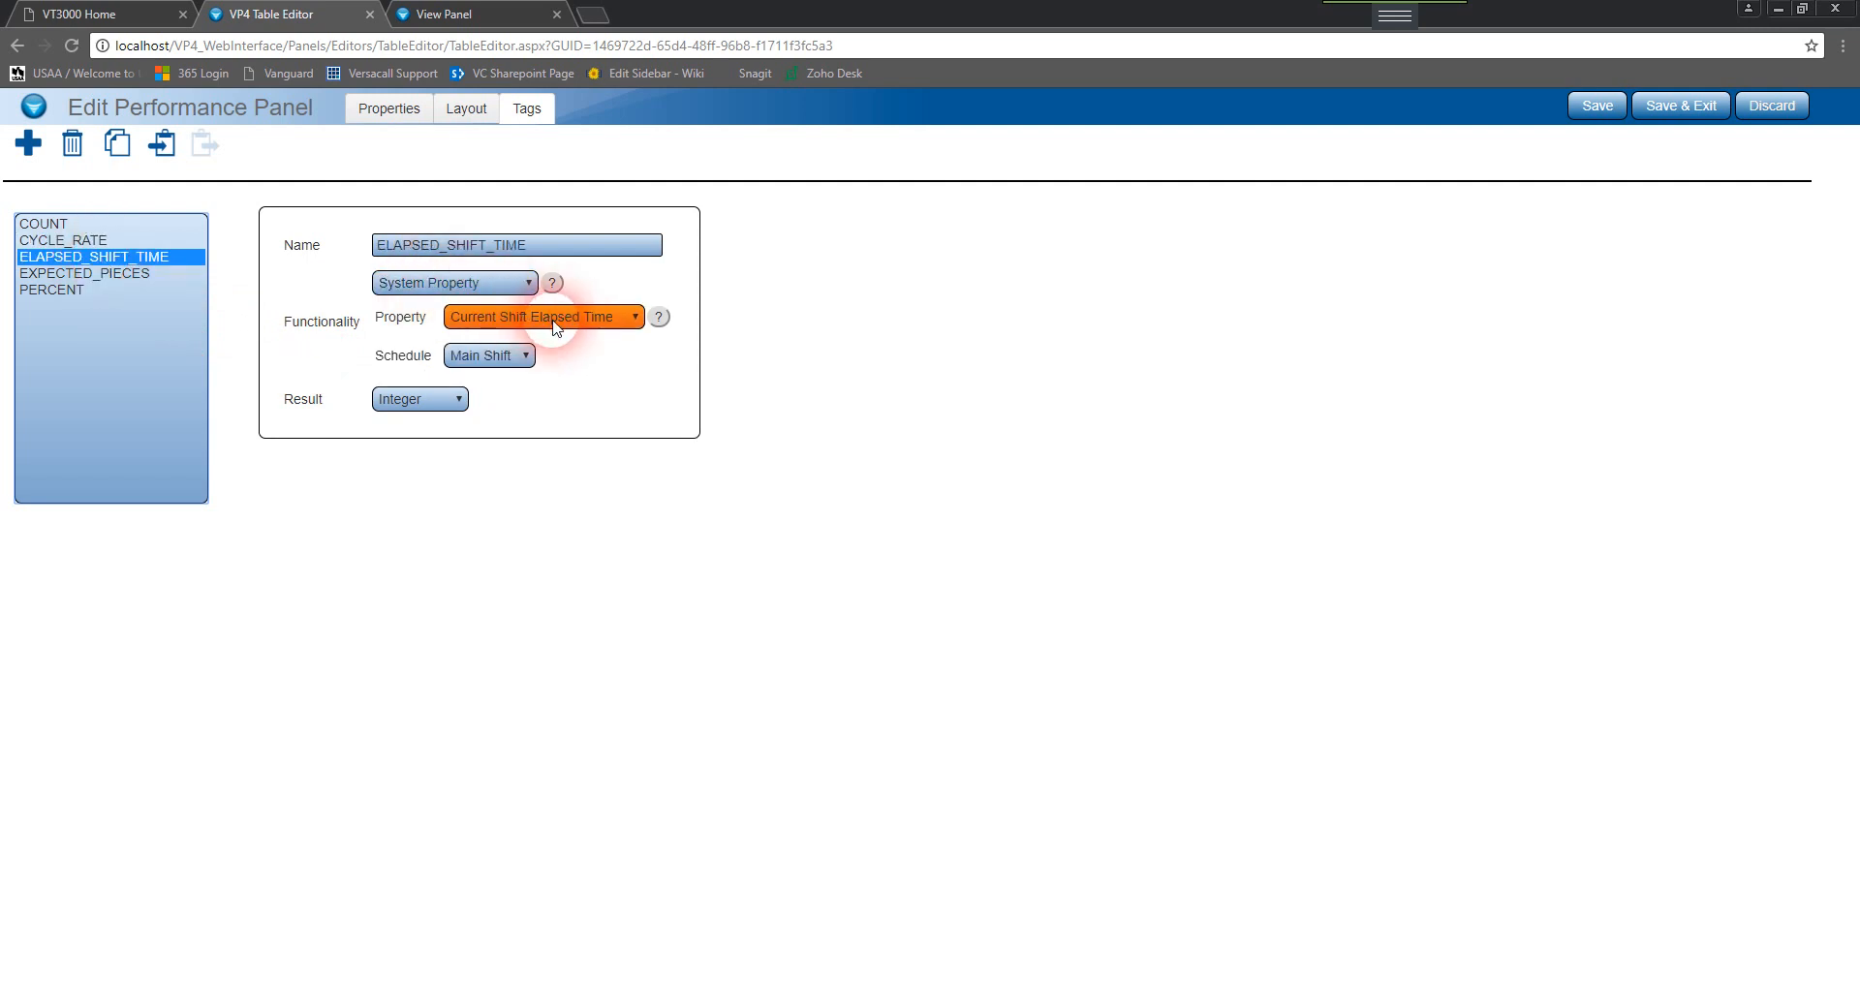
pyautogui.click(130, 279)
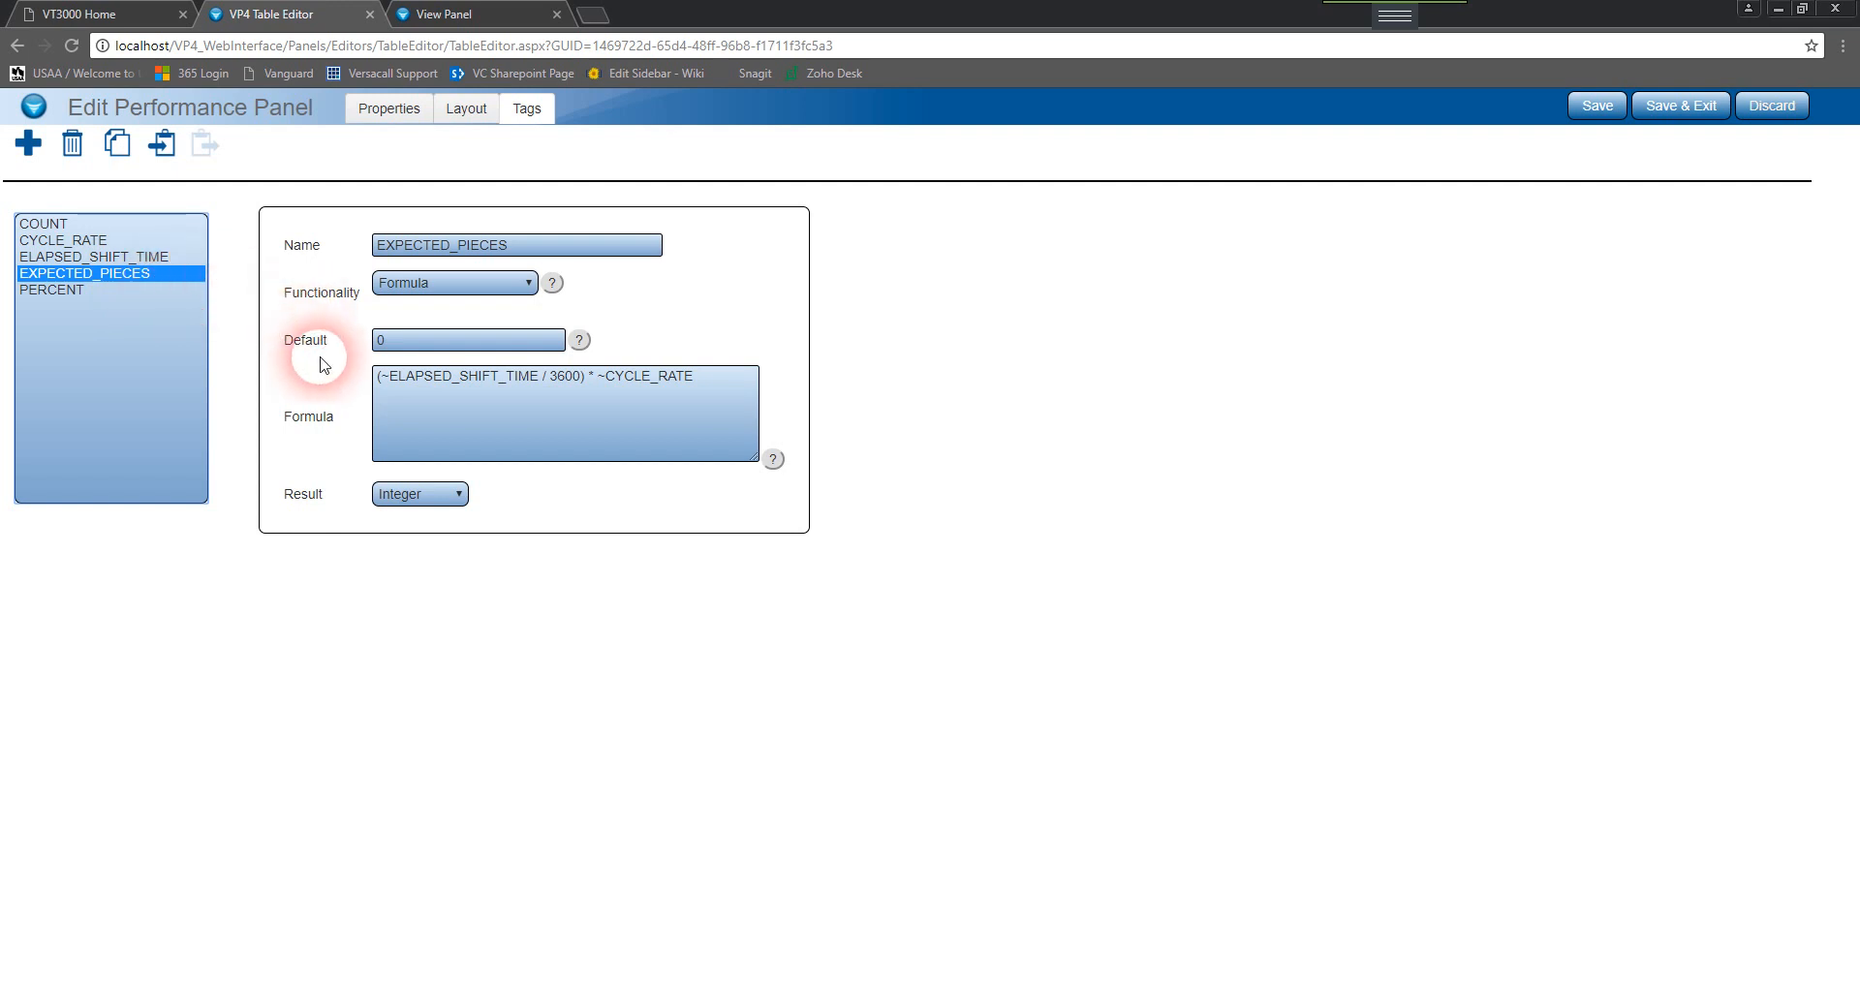
pyautogui.click(388, 384)
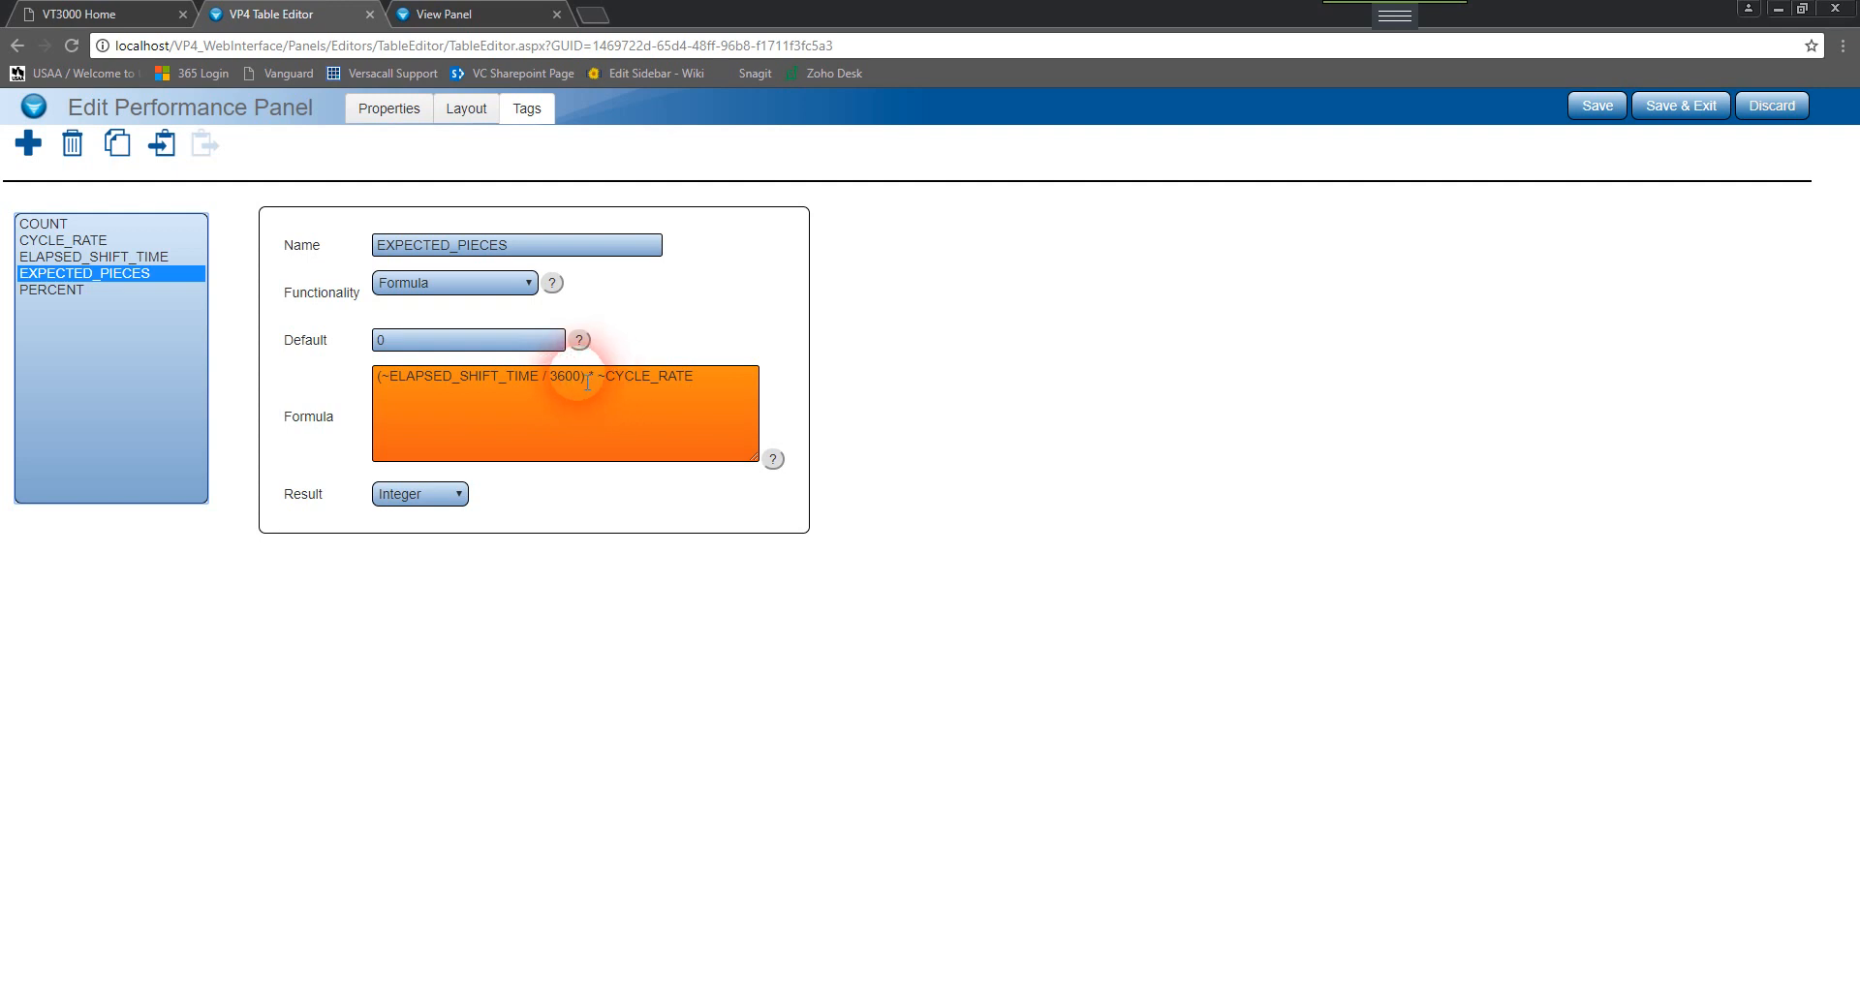
pyautogui.click(58, 292)
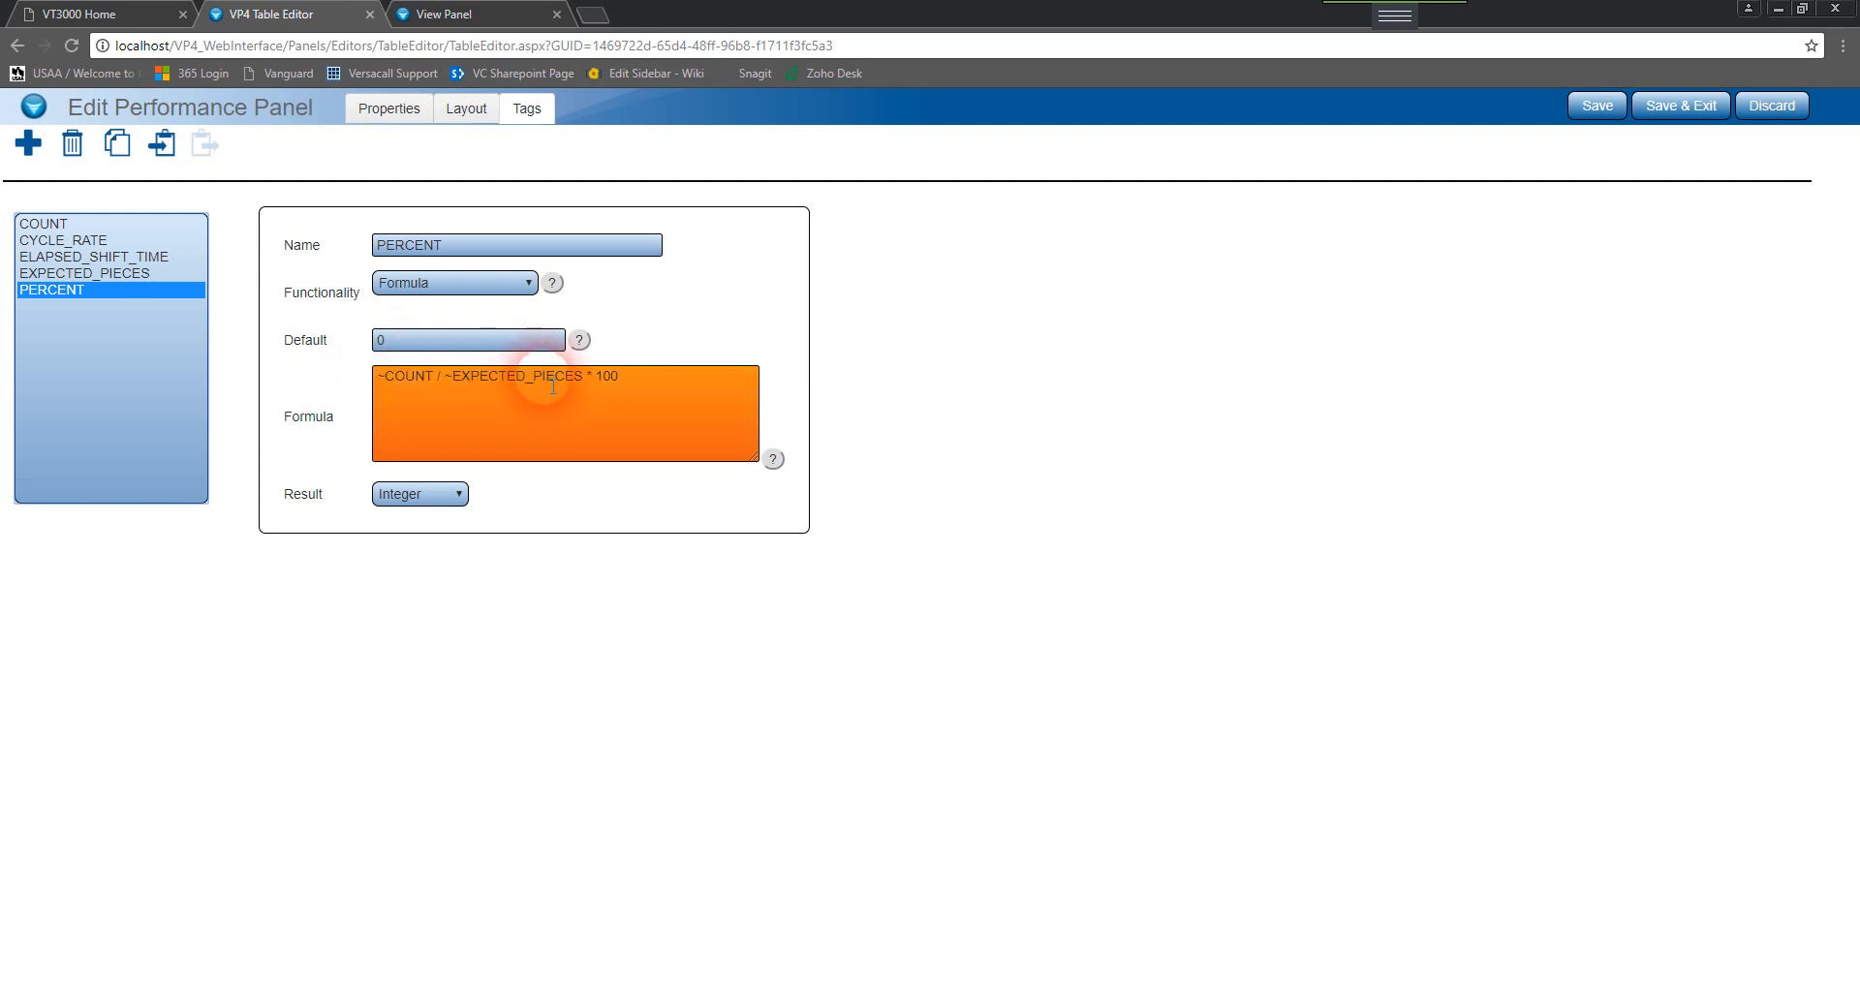
pyautogui.click(101, 256)
pyautogui.click(100, 274)
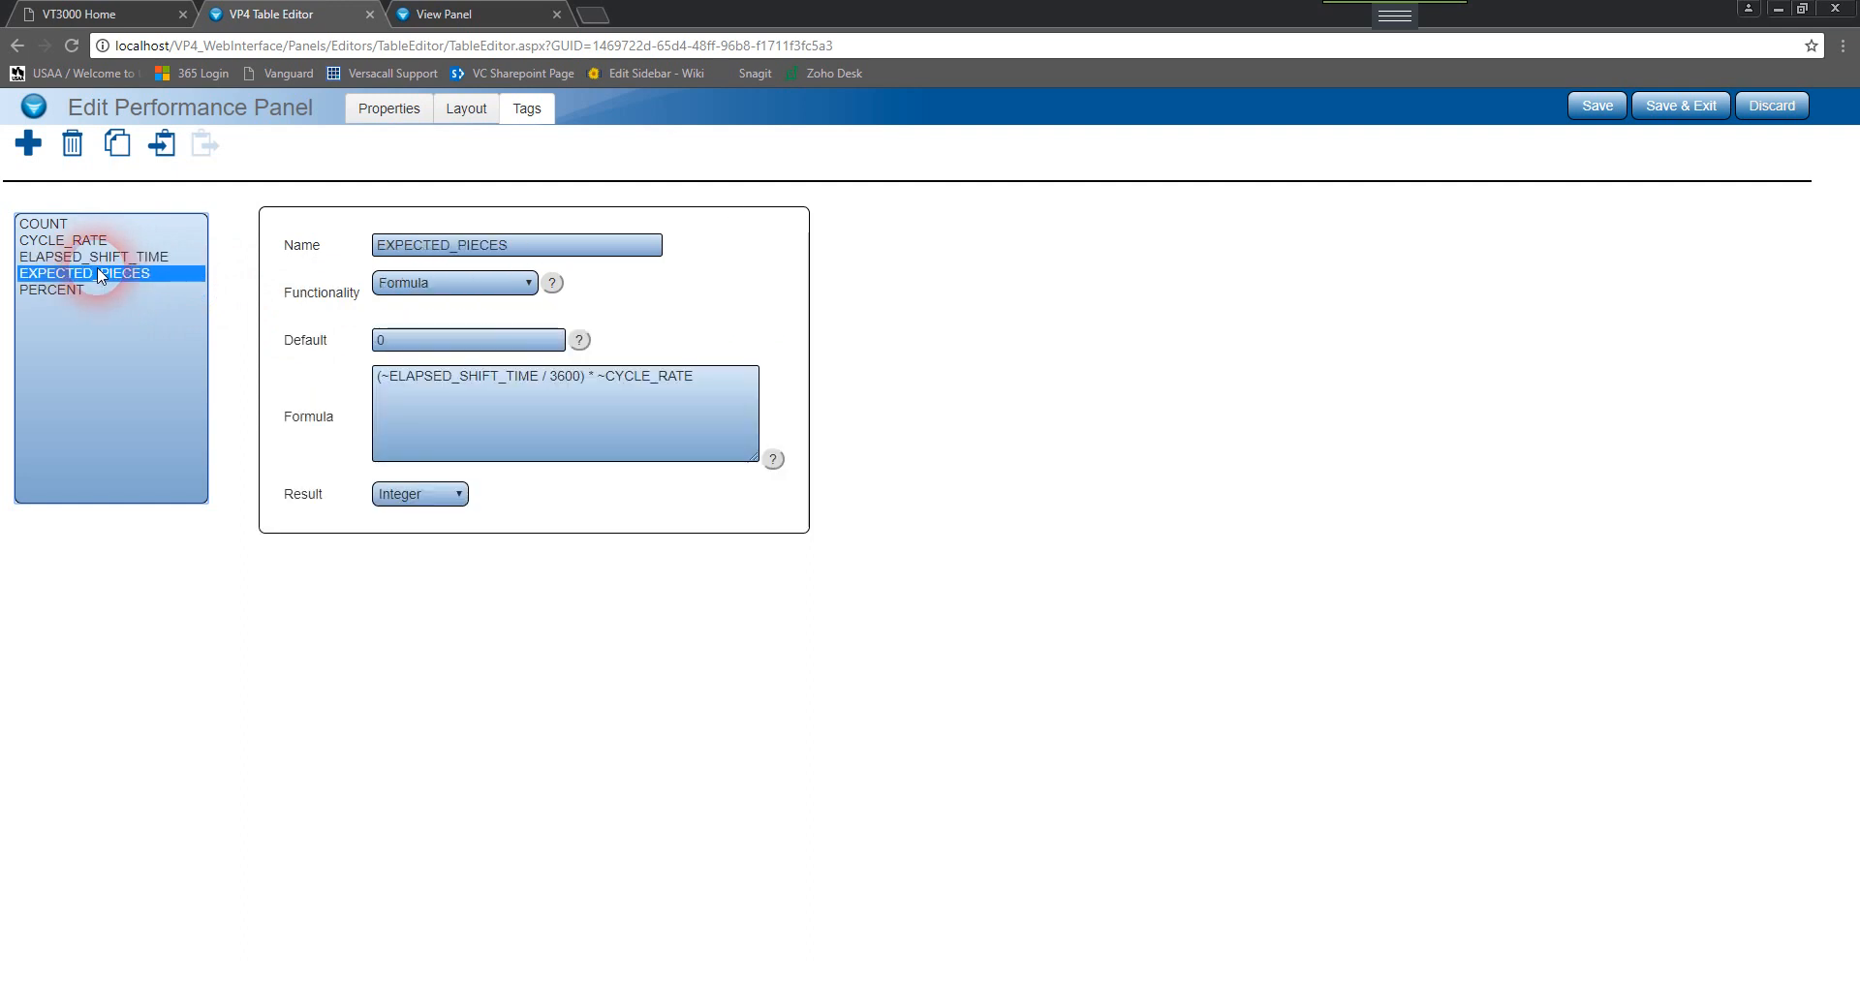
pyautogui.click(97, 290)
pyautogui.click(528, 393)
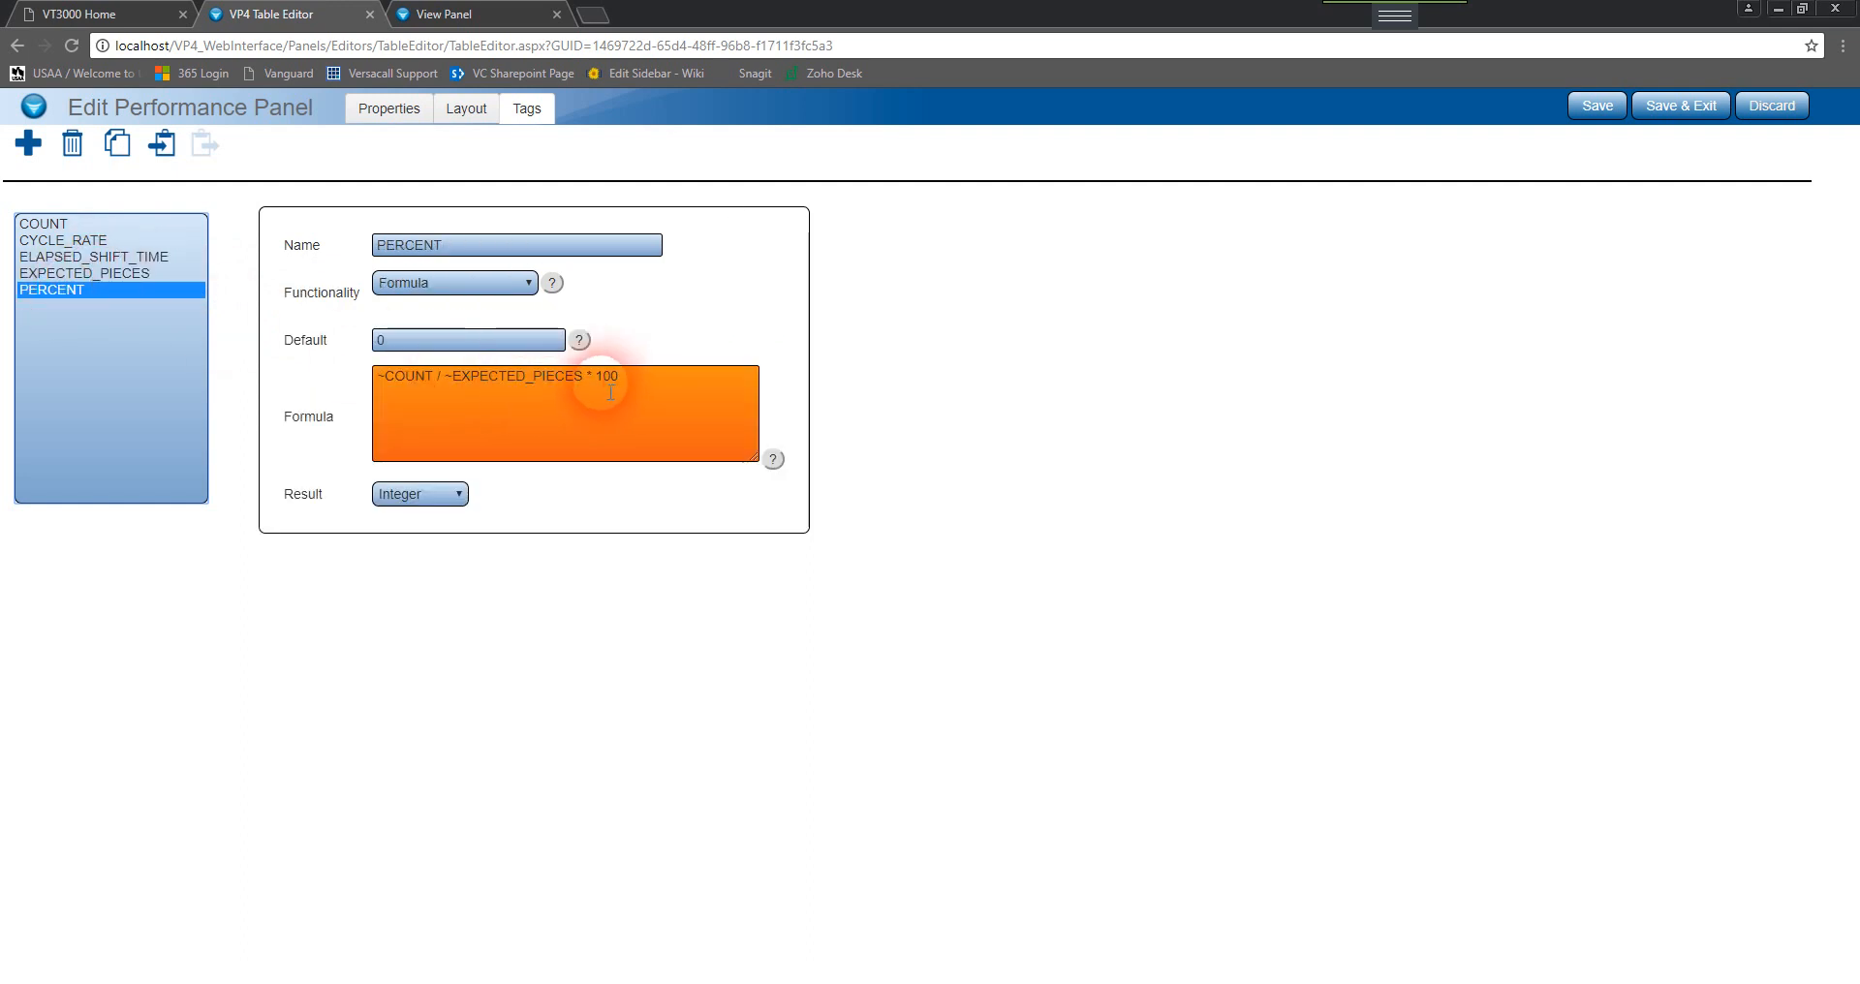
# Add a new tag named FJKLDS with the Formula functionality and go to its formula field.
pyautogui.click(29, 143)
pyautogui.click(443, 244)
pyautogui.write('FJKLDS')
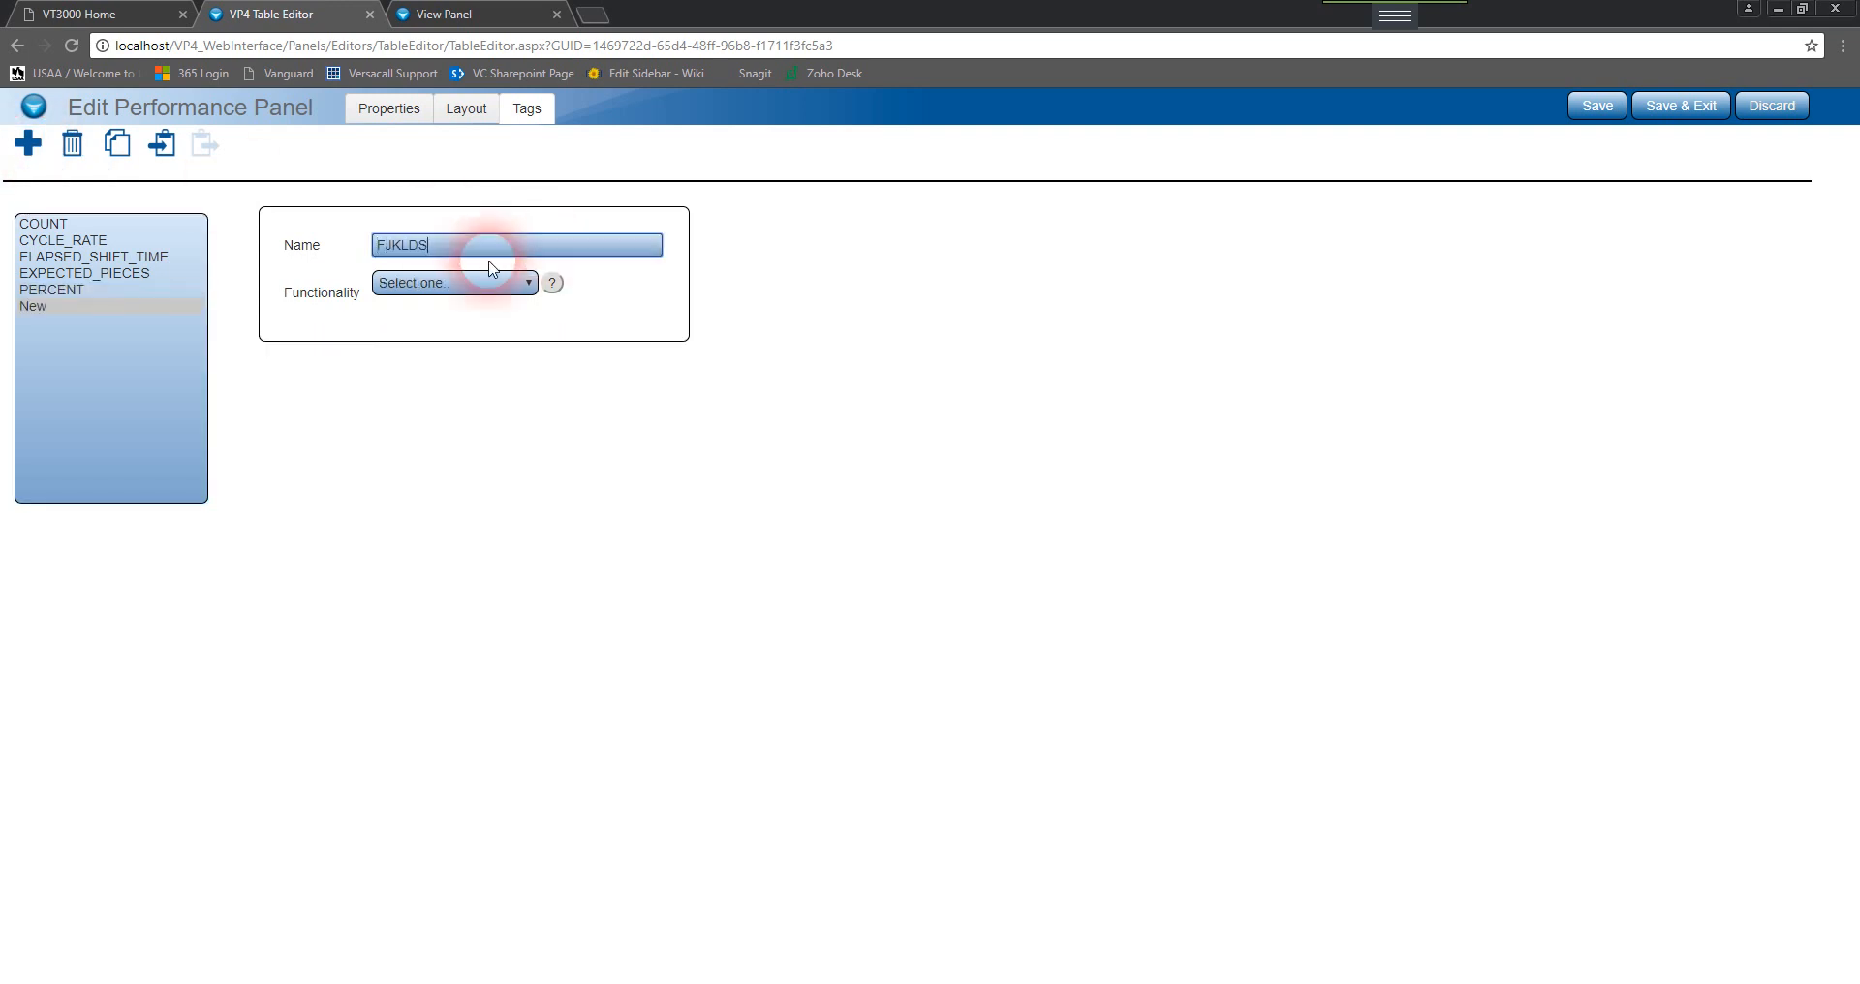
pyautogui.click(451, 283)
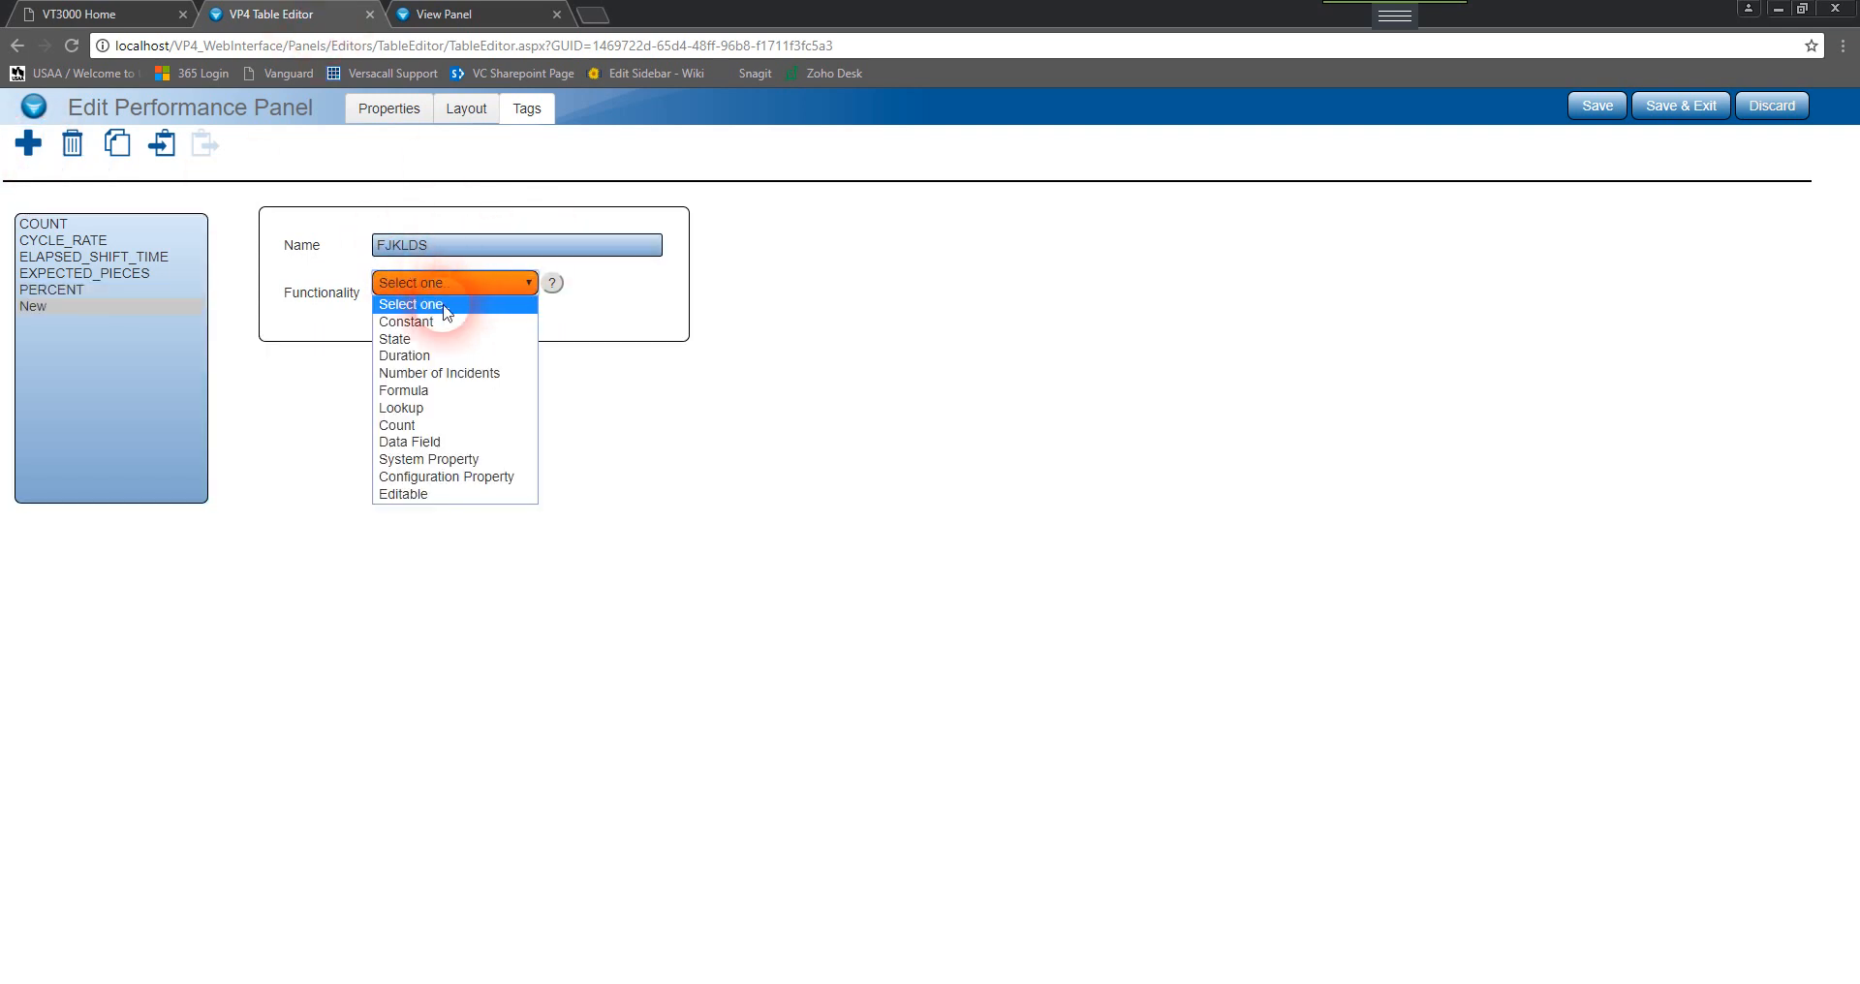
pyautogui.click(462, 392)
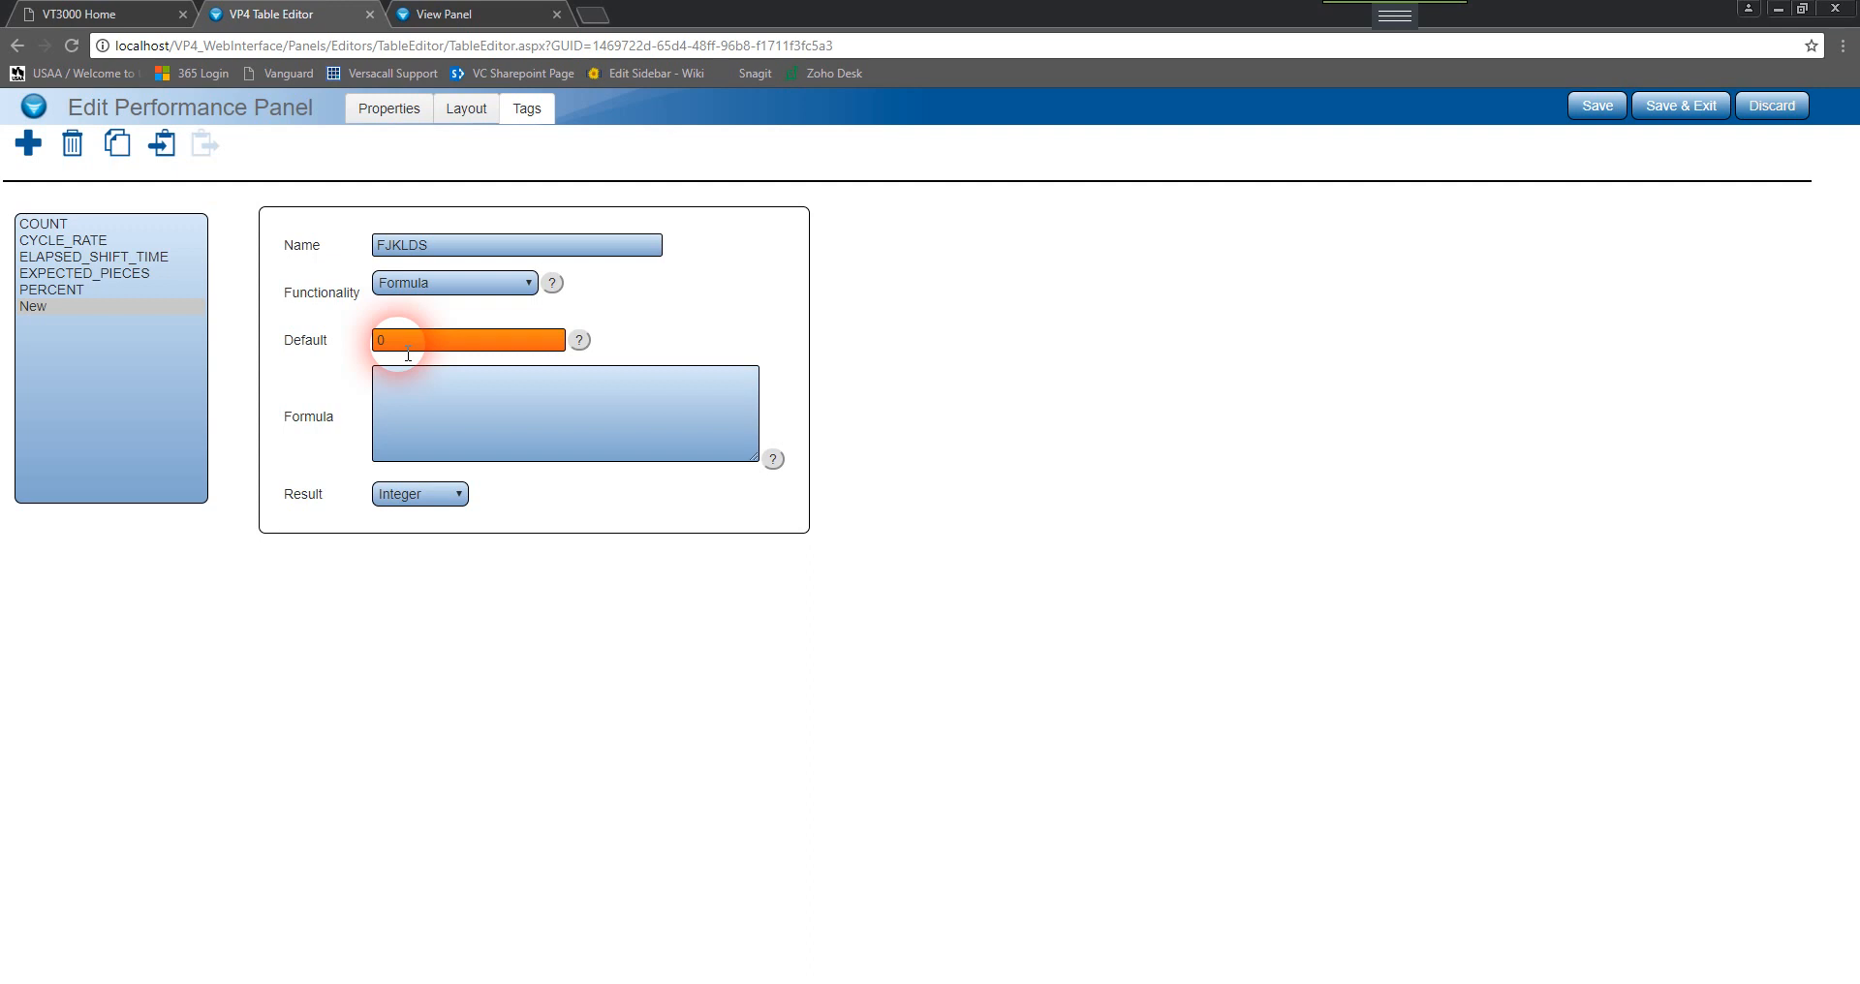
pyautogui.click(409, 393)
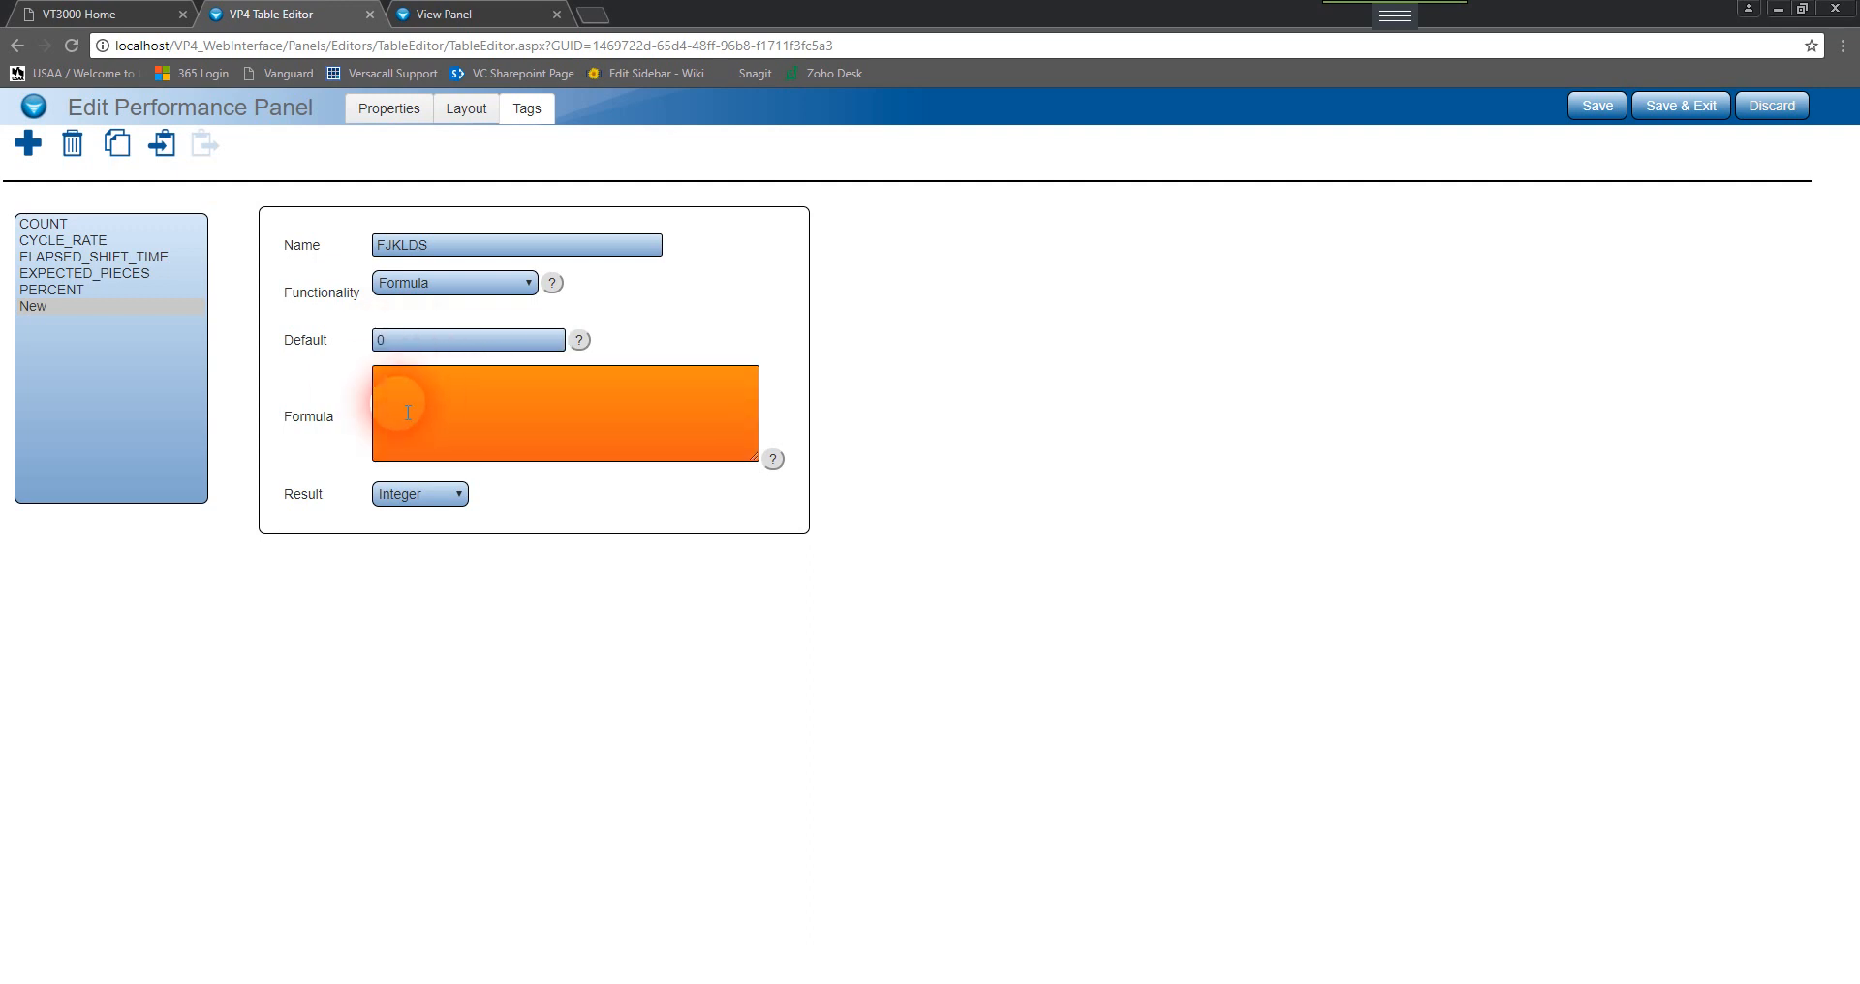
# Try the Decimal and Time Span result types for the new formula tag and look through their format options.
pyautogui.click(441, 496)
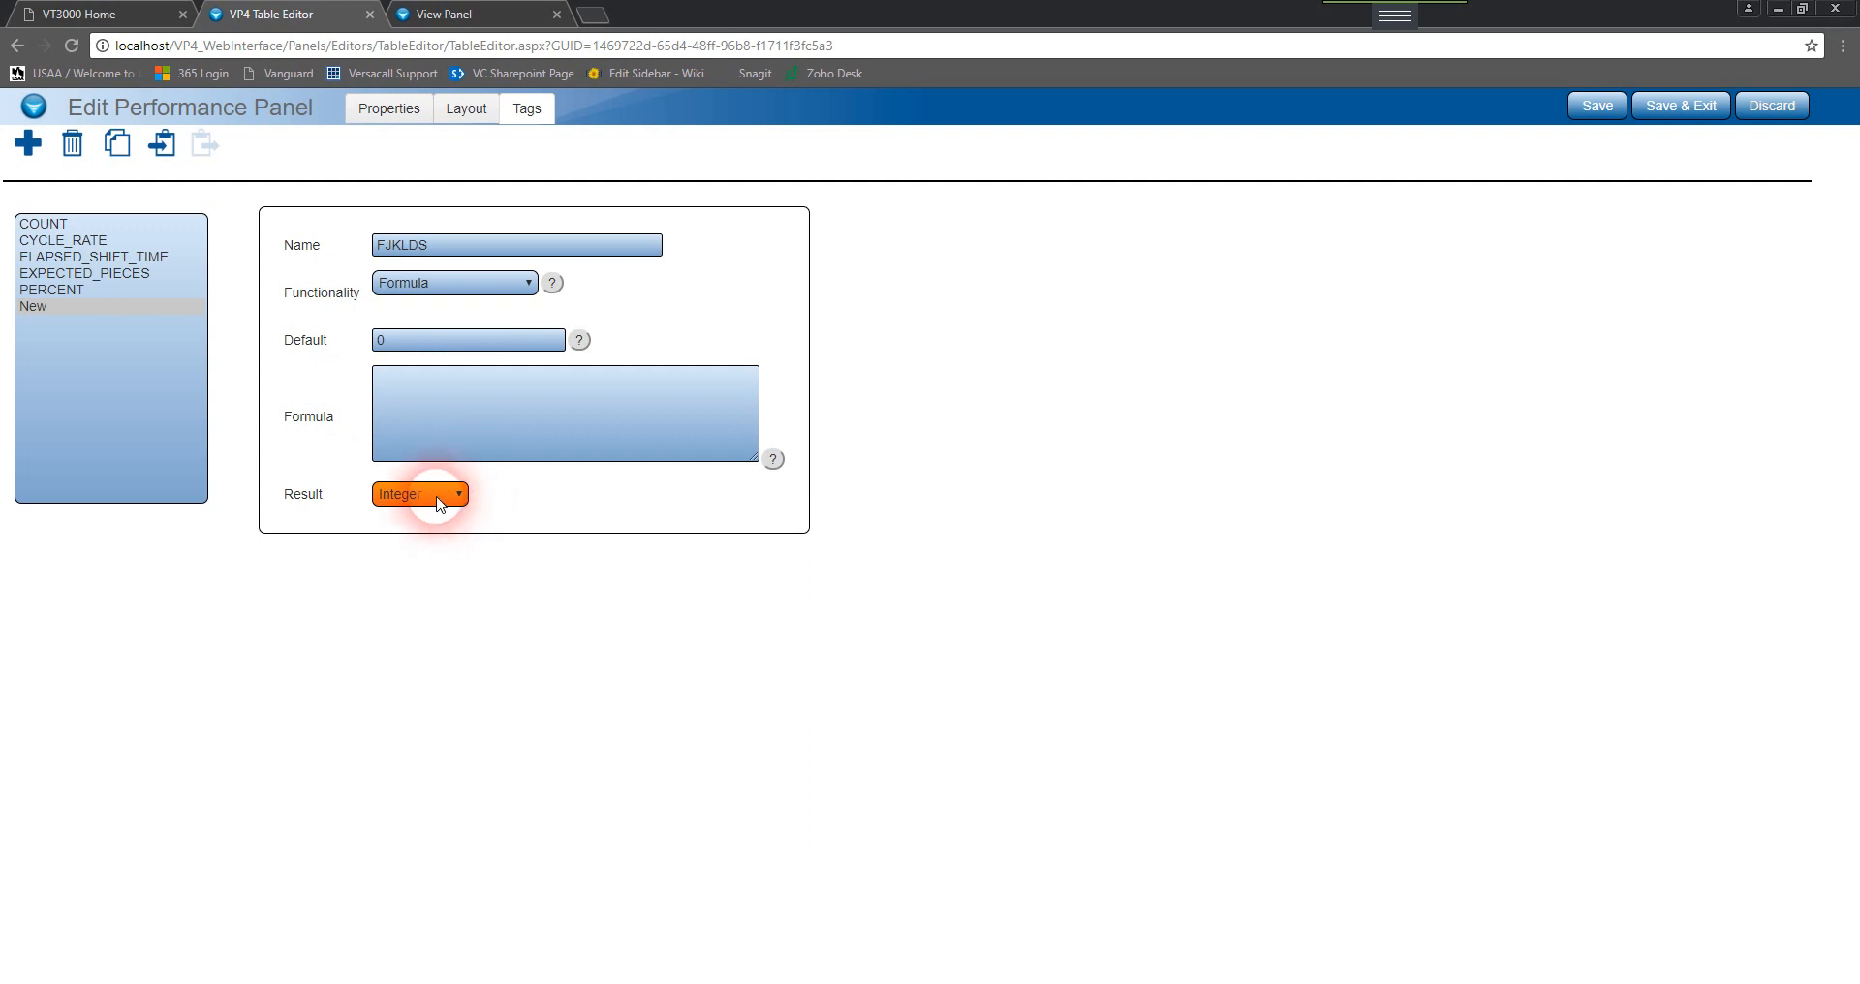
pyautogui.click(437, 498)
pyautogui.click(427, 533)
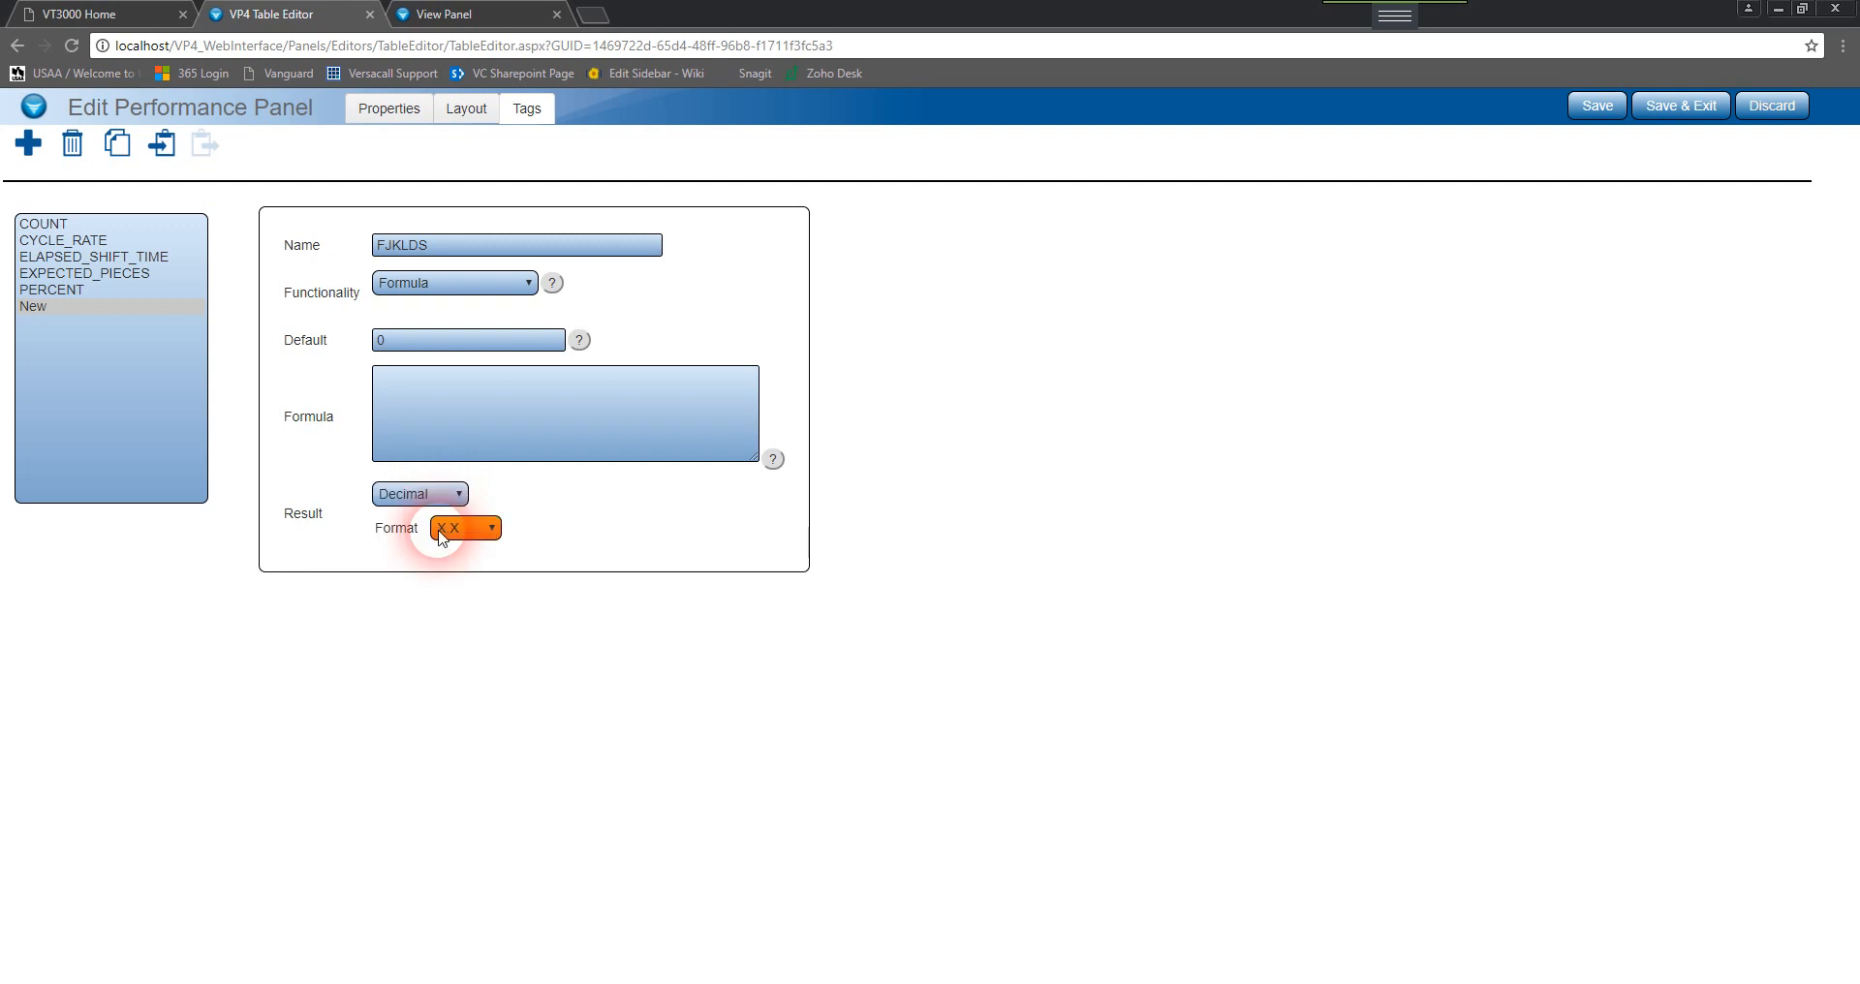
pyautogui.click(474, 535)
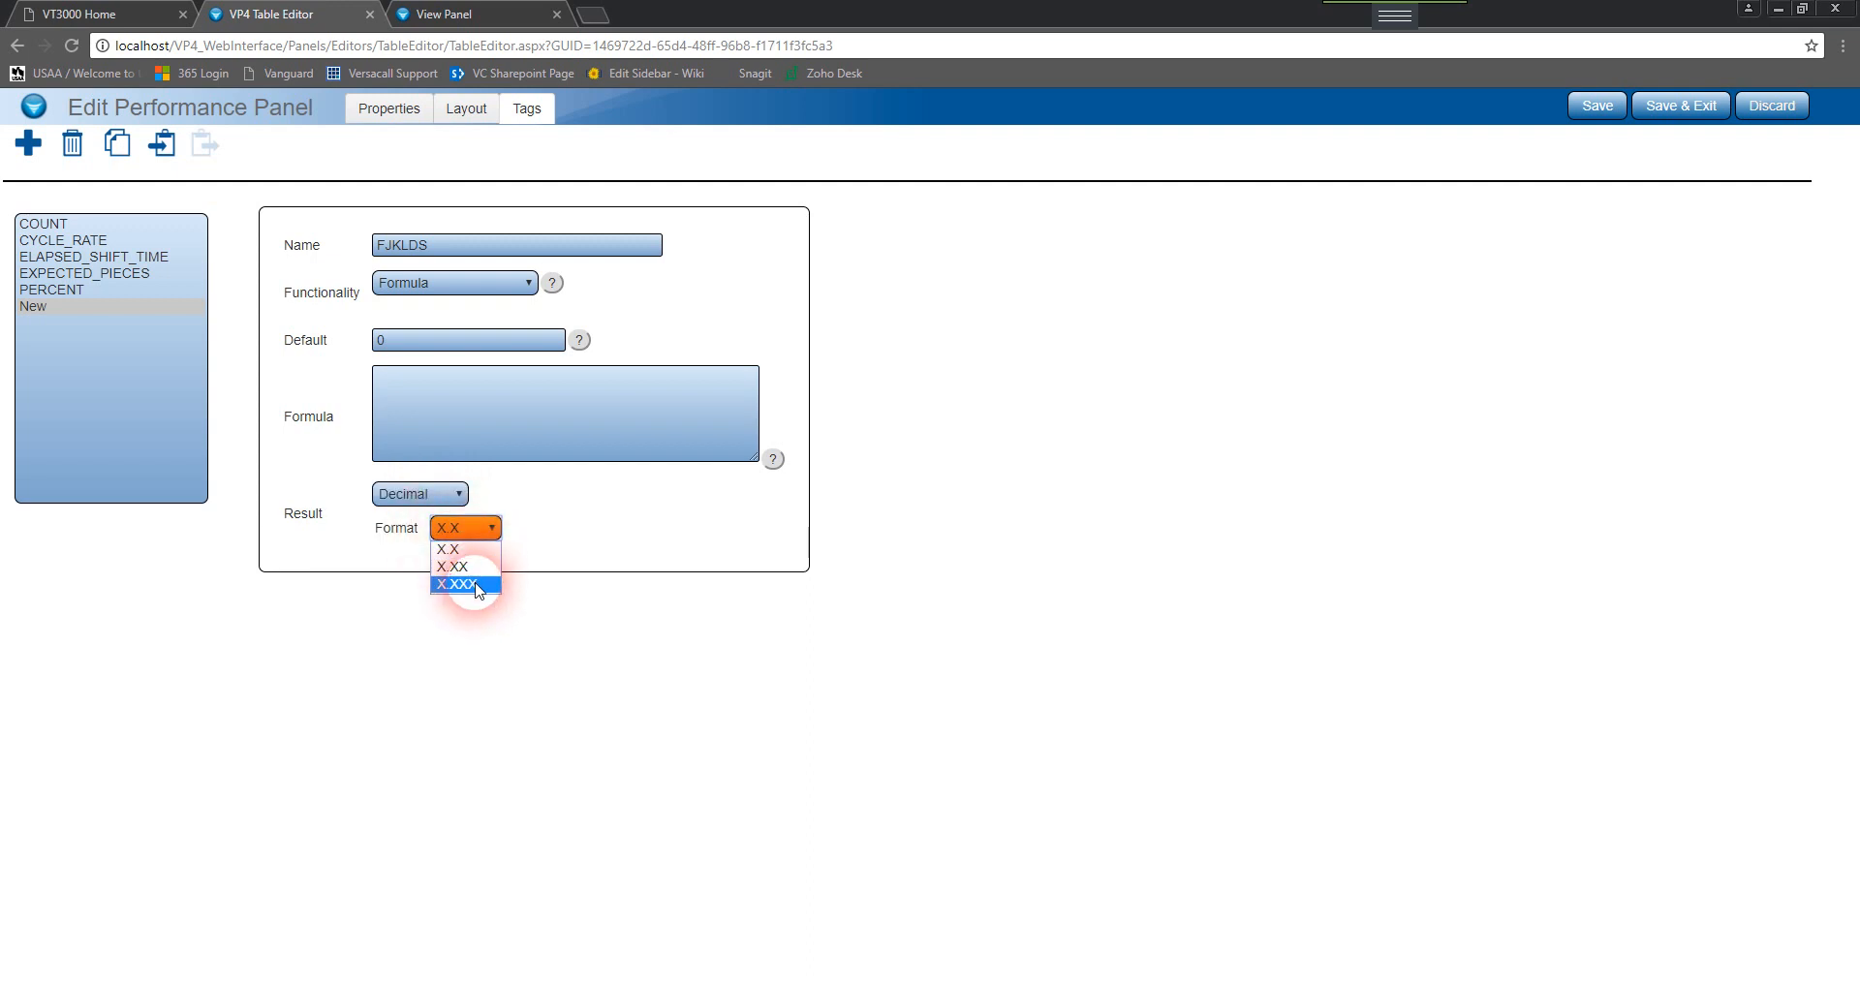
pyautogui.click(458, 497)
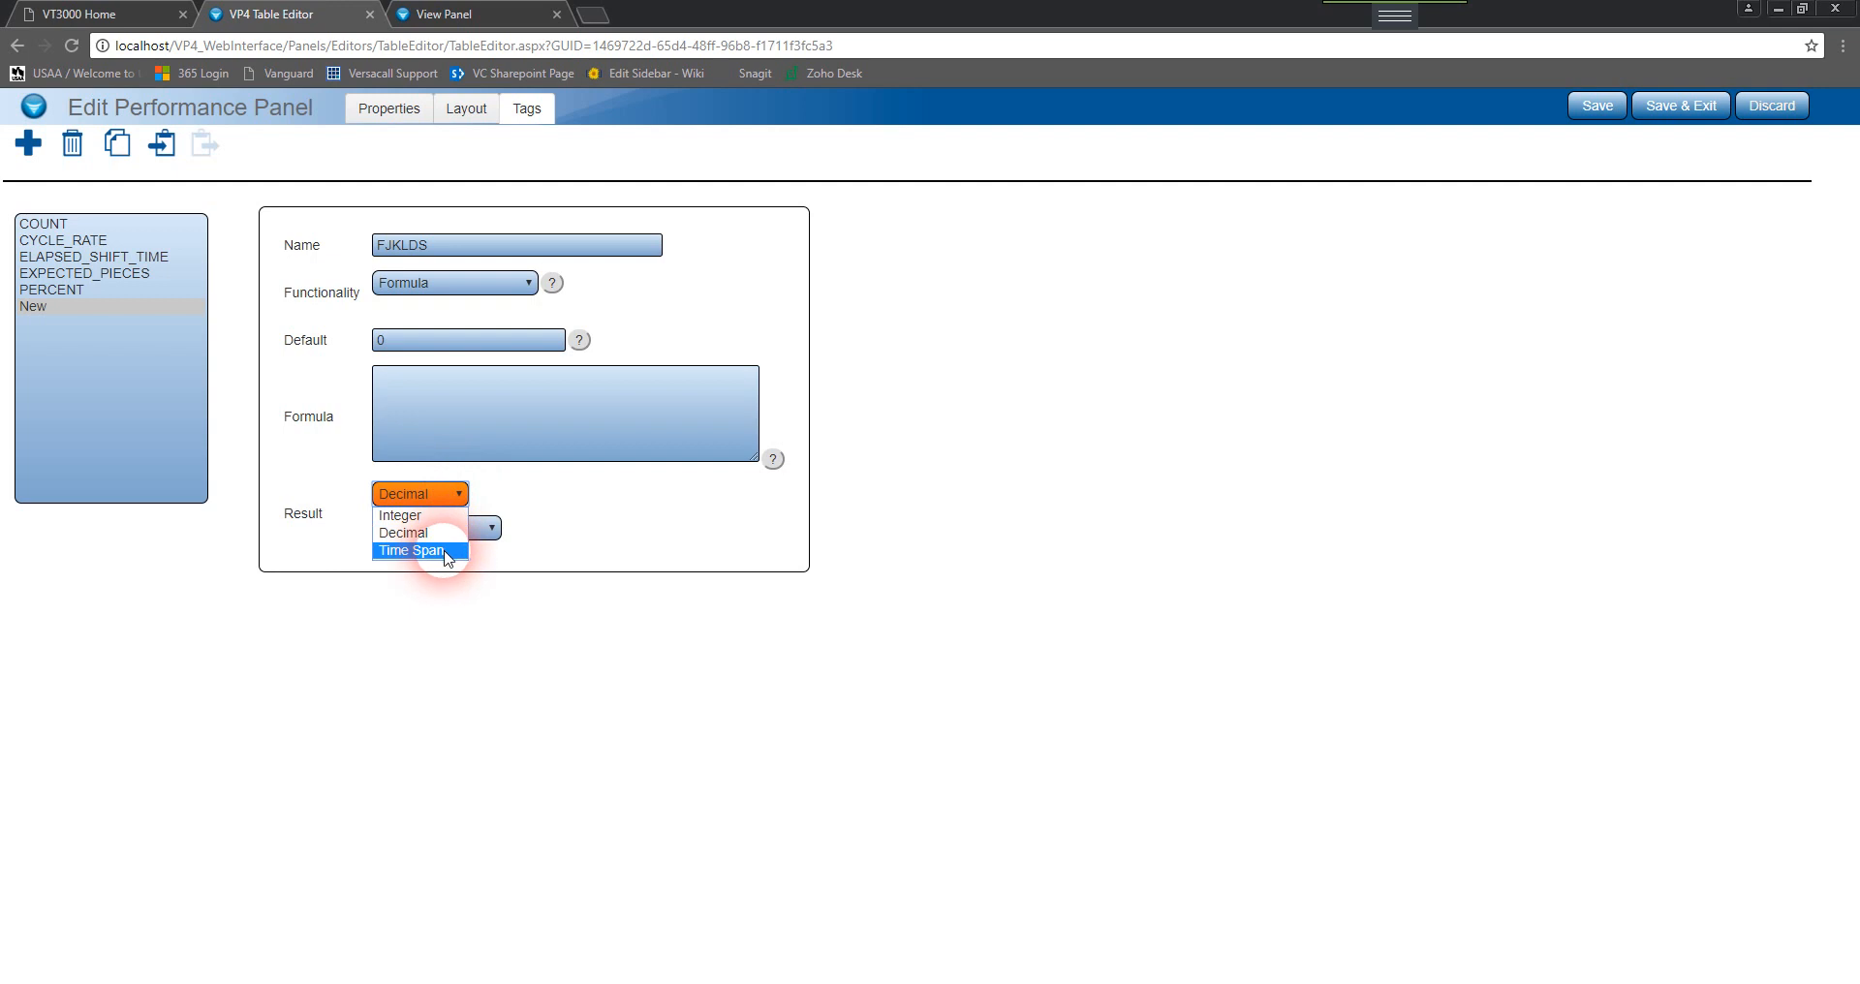
pyautogui.click(446, 552)
pyautogui.click(469, 528)
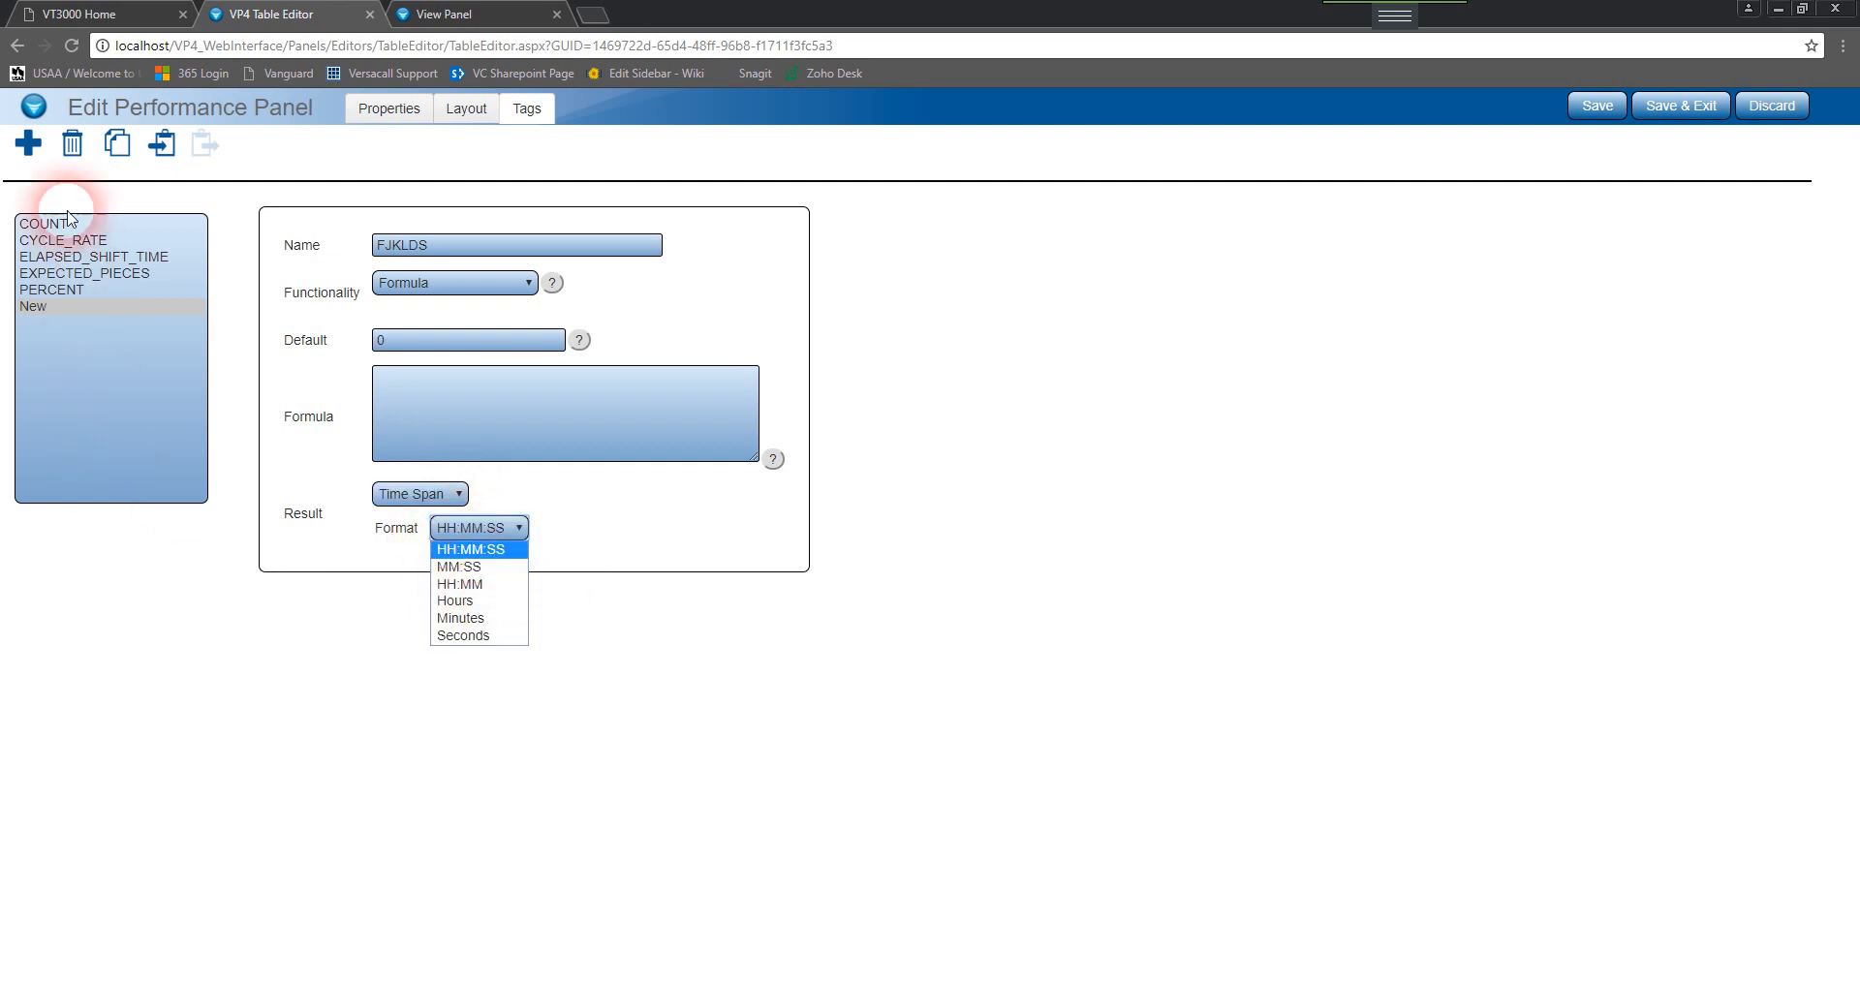
# Delete the newly added formula tag.
pyautogui.click(78, 308)
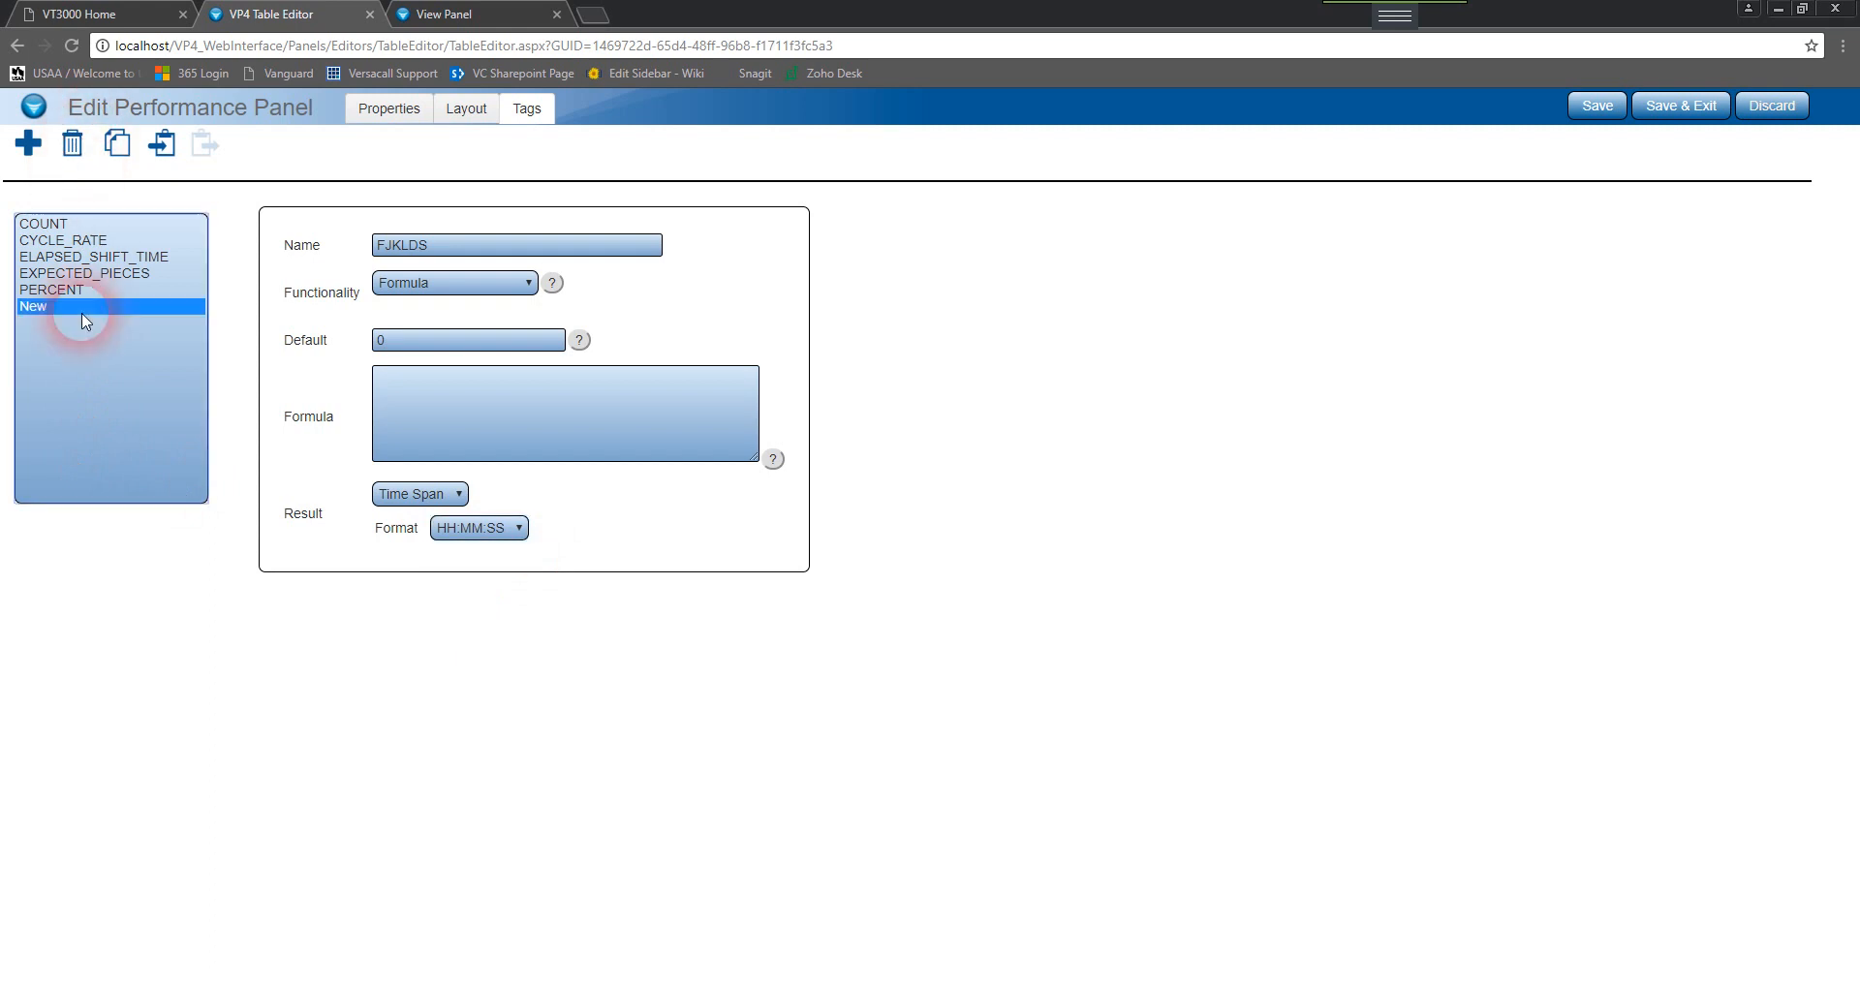
pyautogui.click(75, 141)
pyautogui.click(1007, 145)
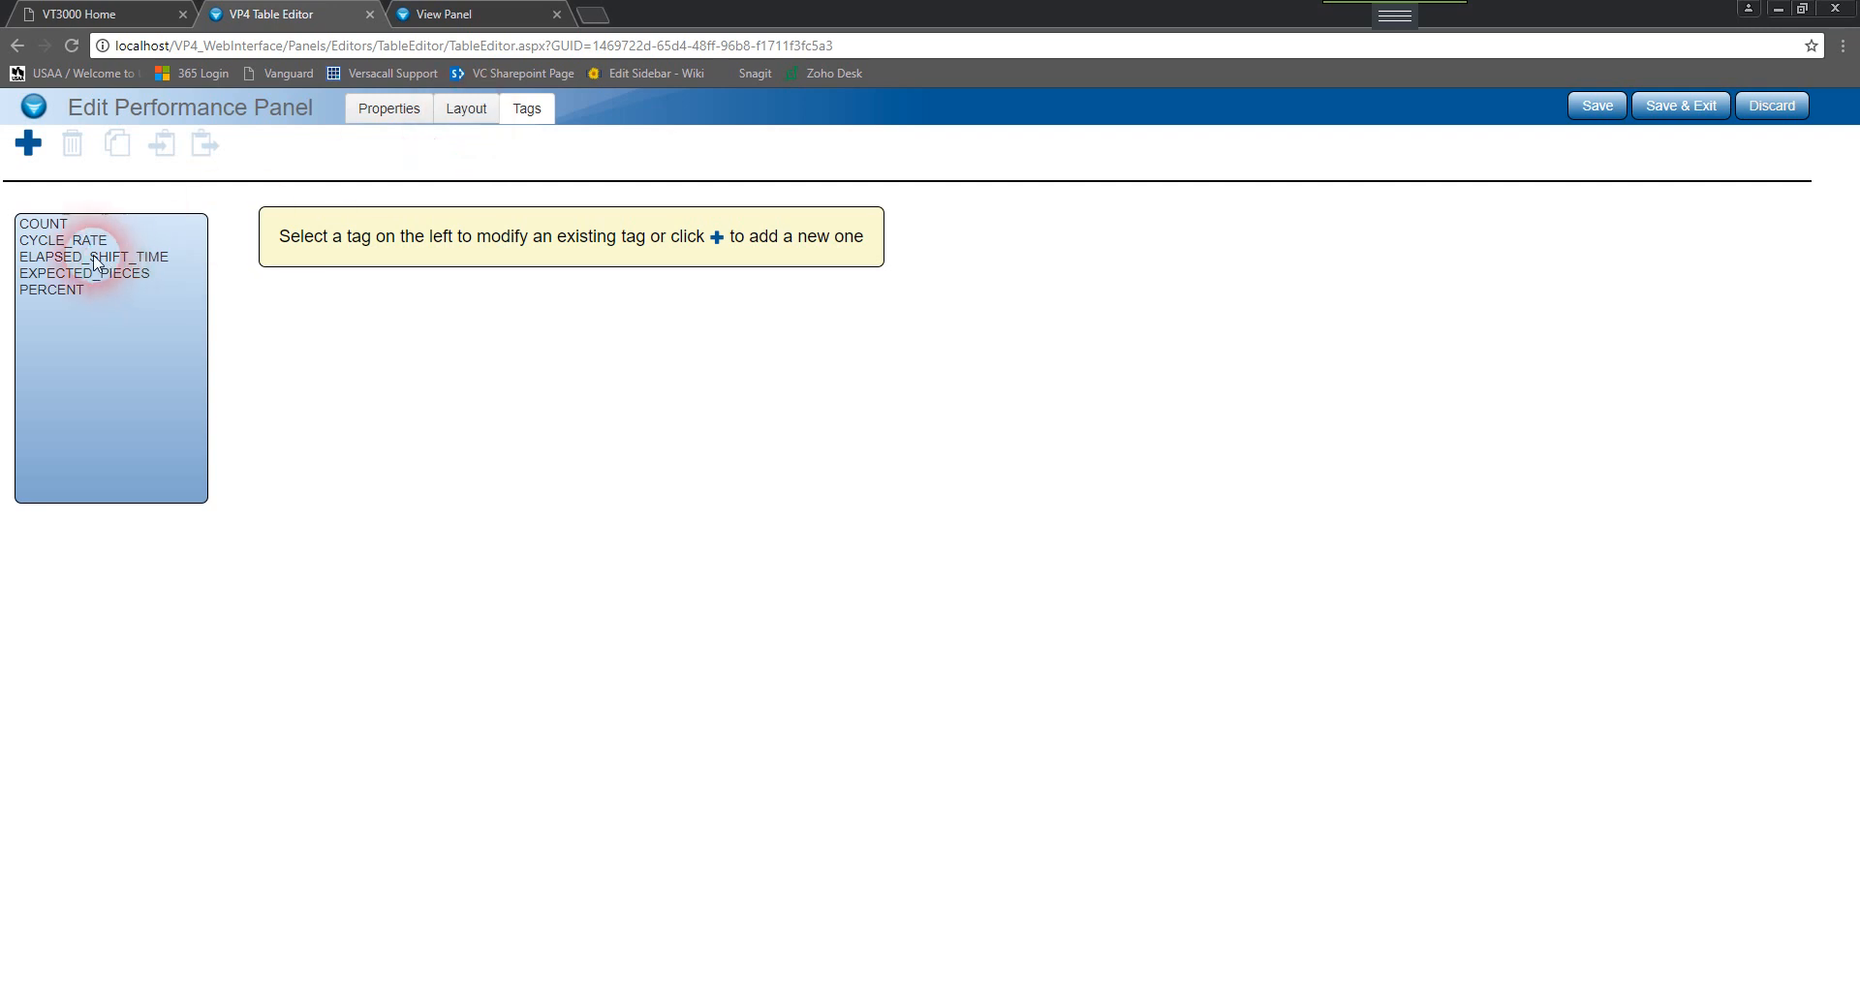
# Review the five tags again in order, from COUNT to the PERCENT formula, to see how they feed each other.
pyautogui.click(43, 225)
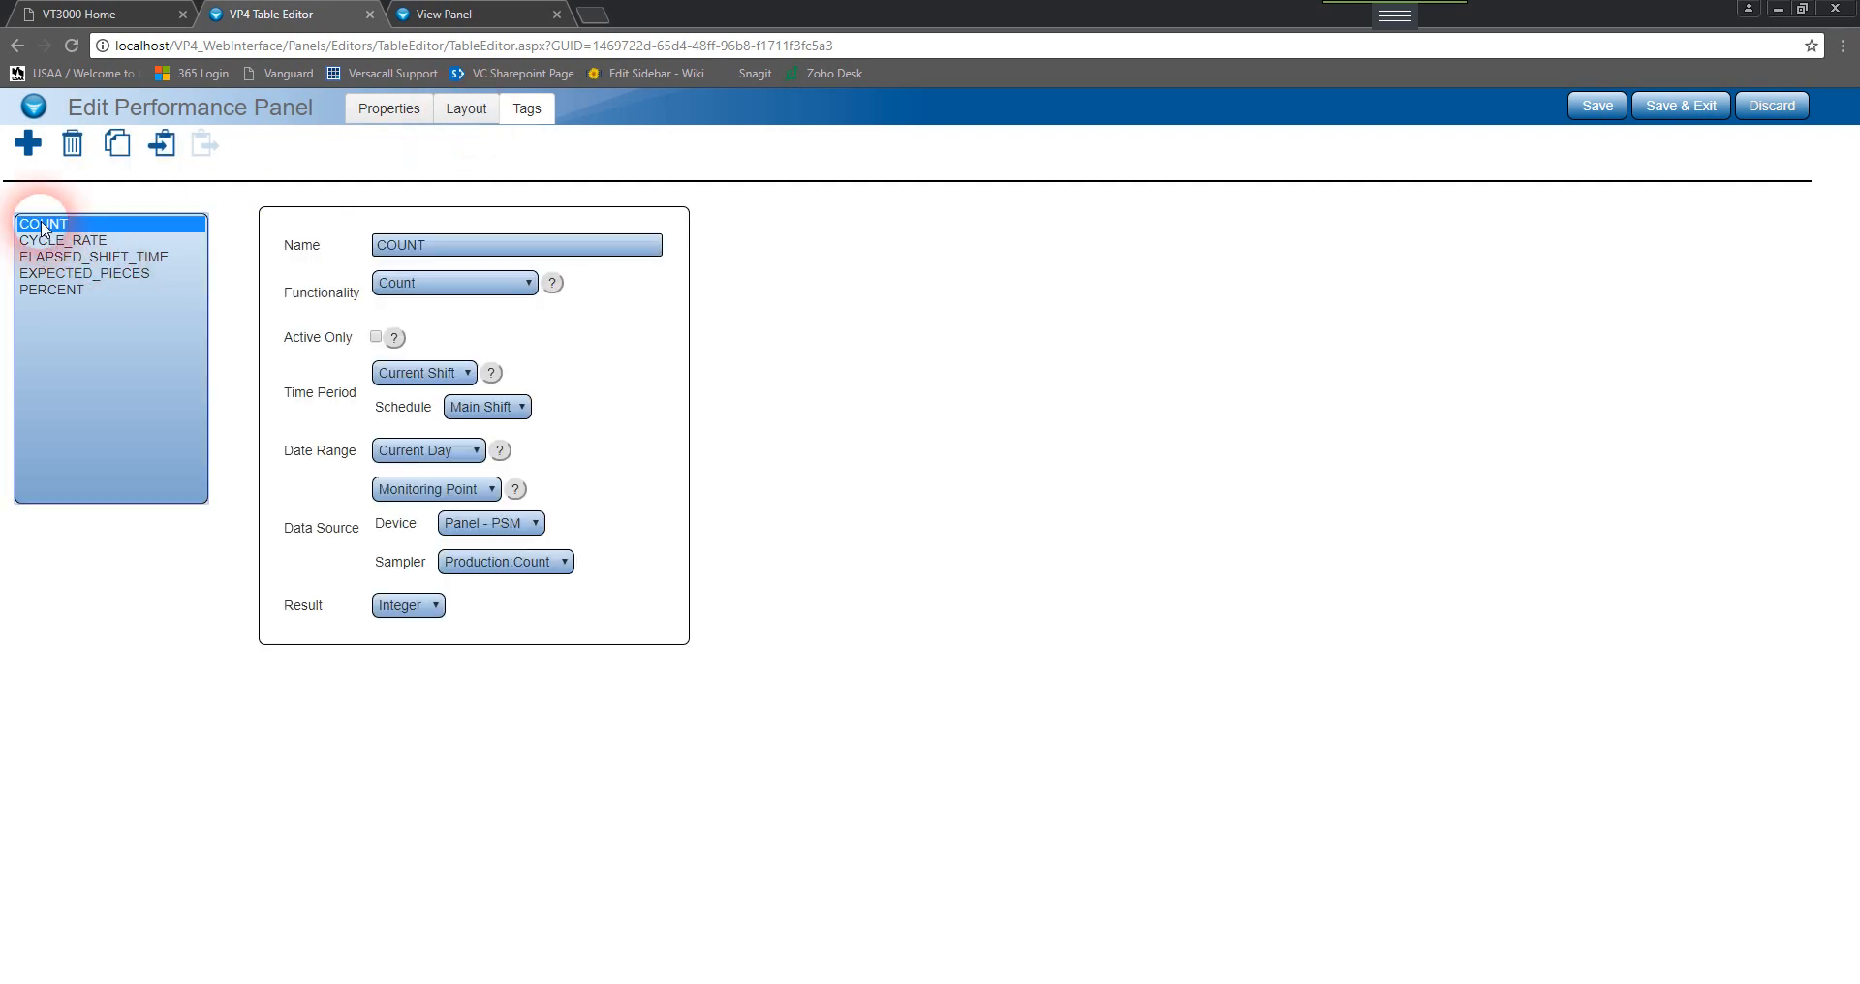
pyautogui.click(46, 242)
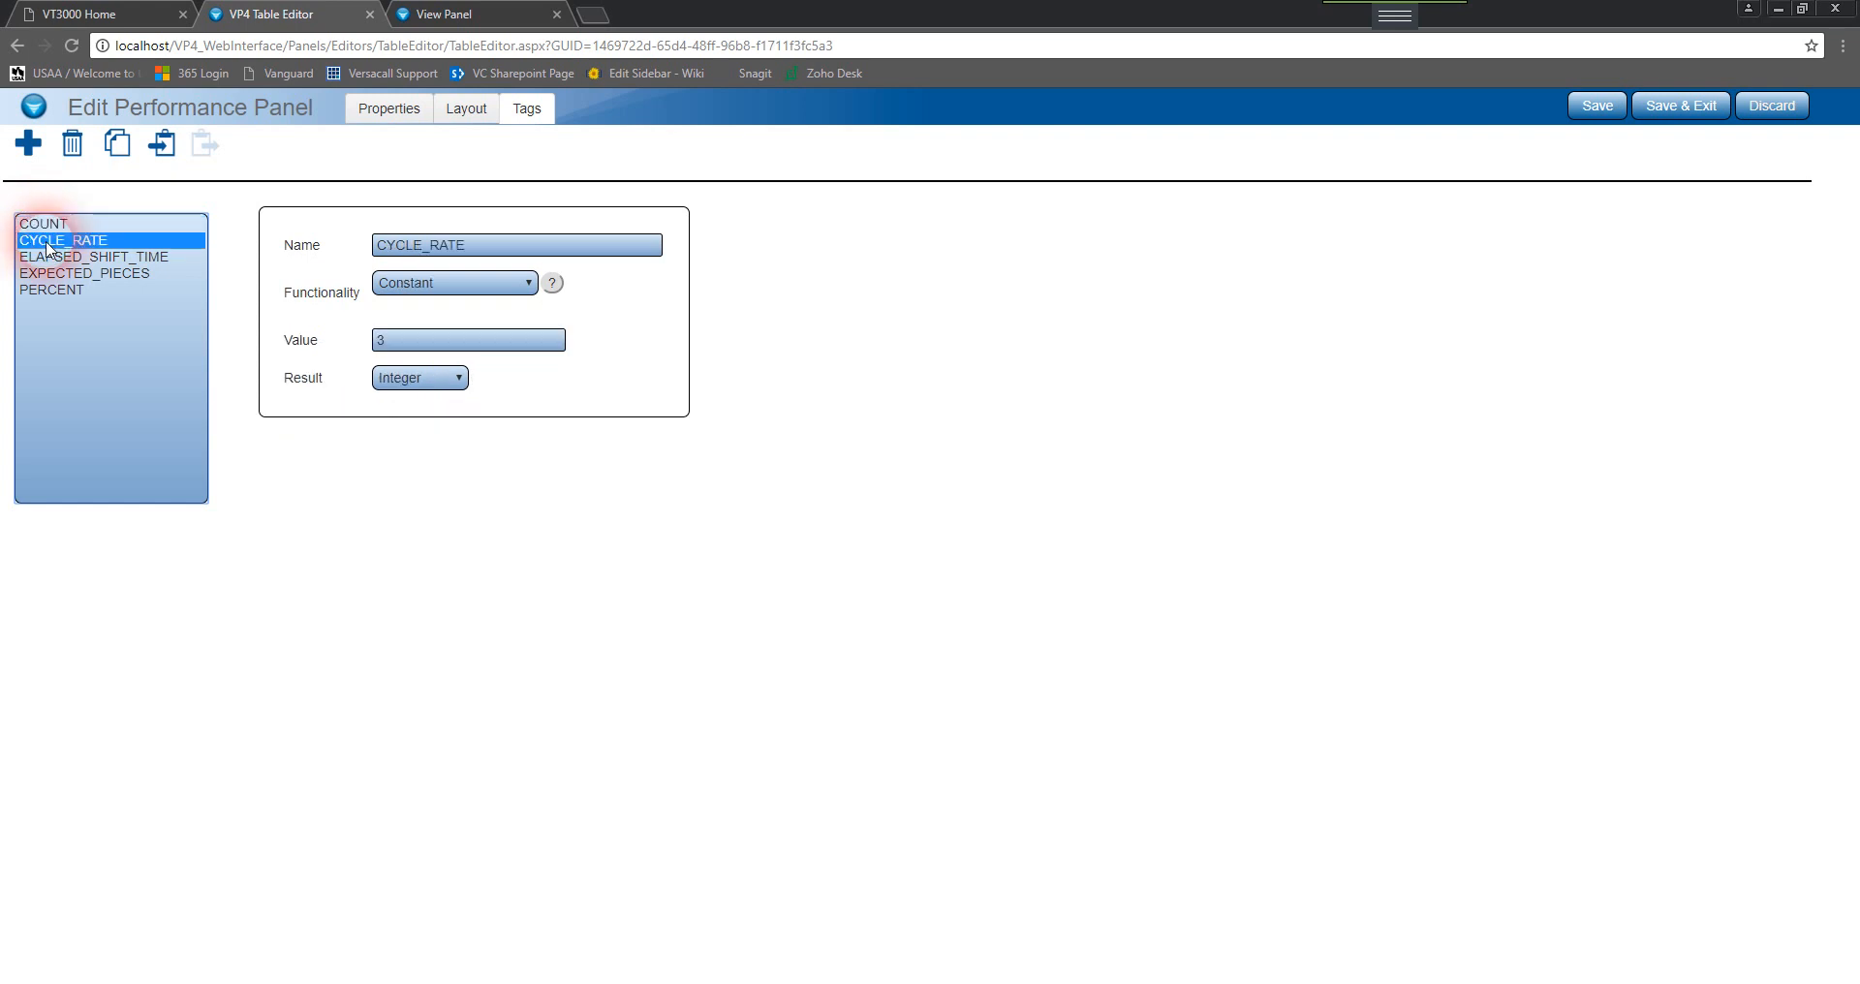
pyautogui.click(51, 258)
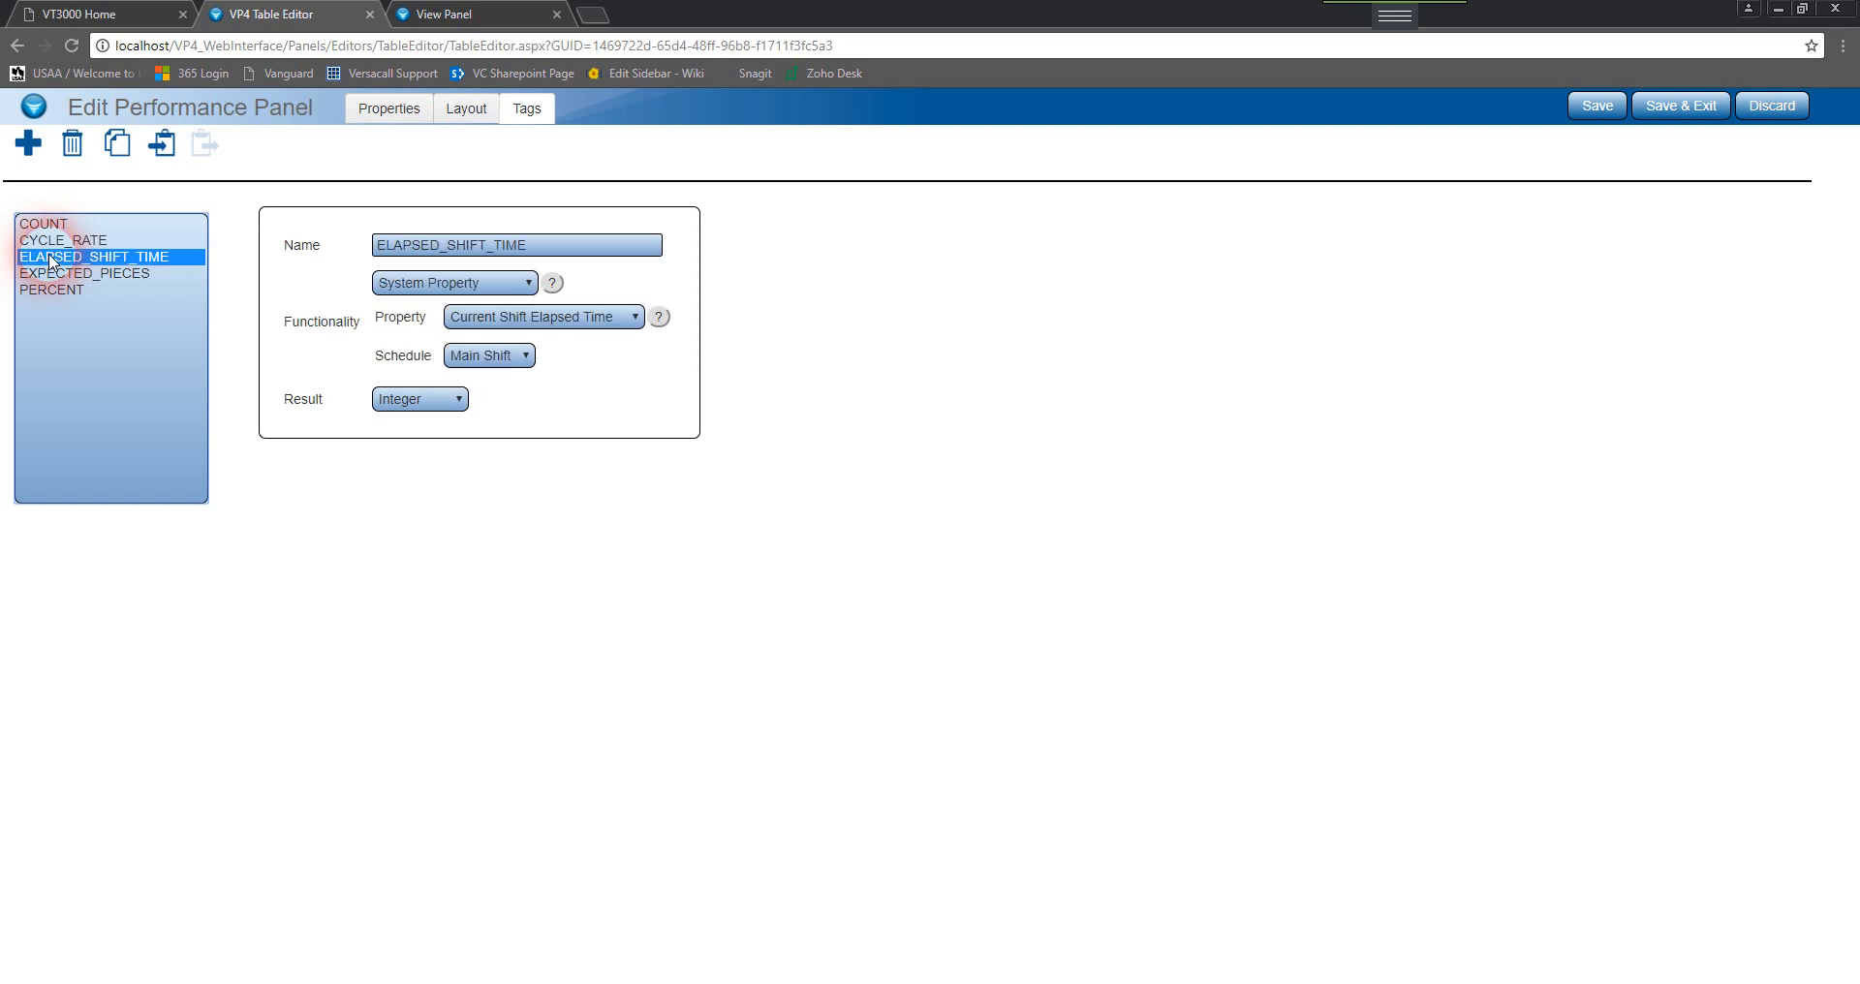
pyautogui.click(58, 275)
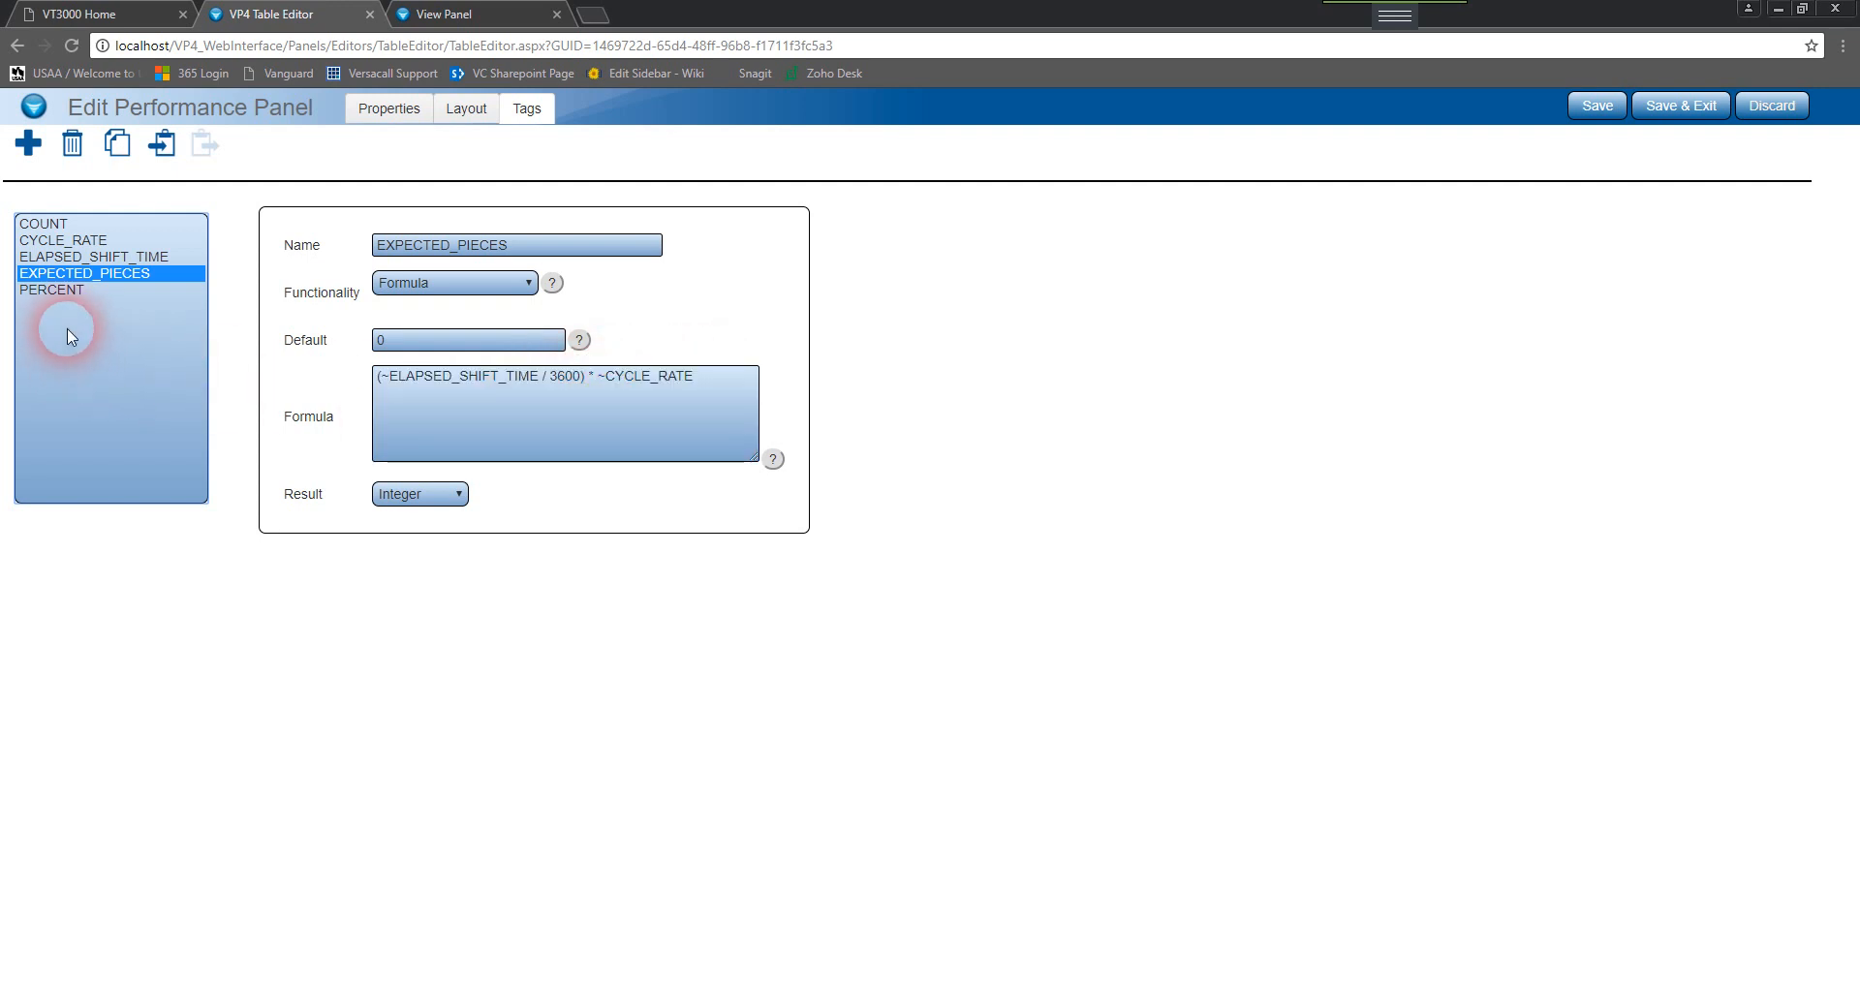
pyautogui.click(60, 290)
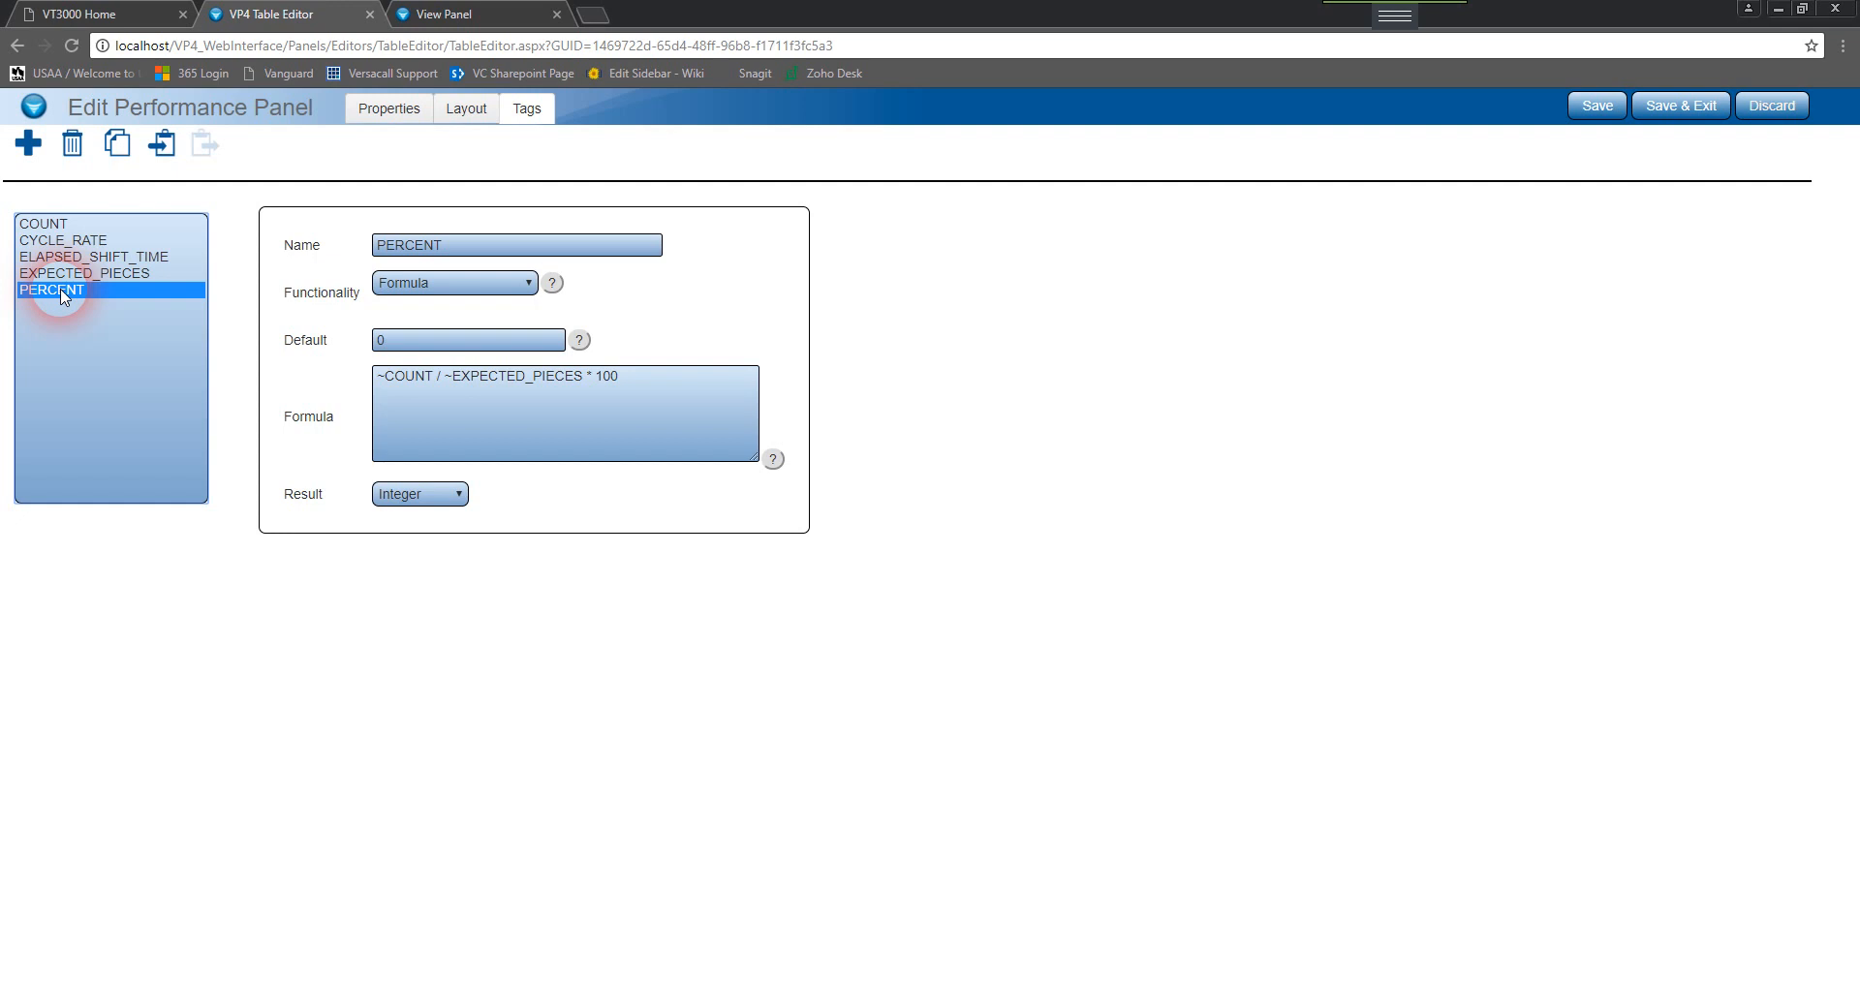
pyautogui.click(419, 378)
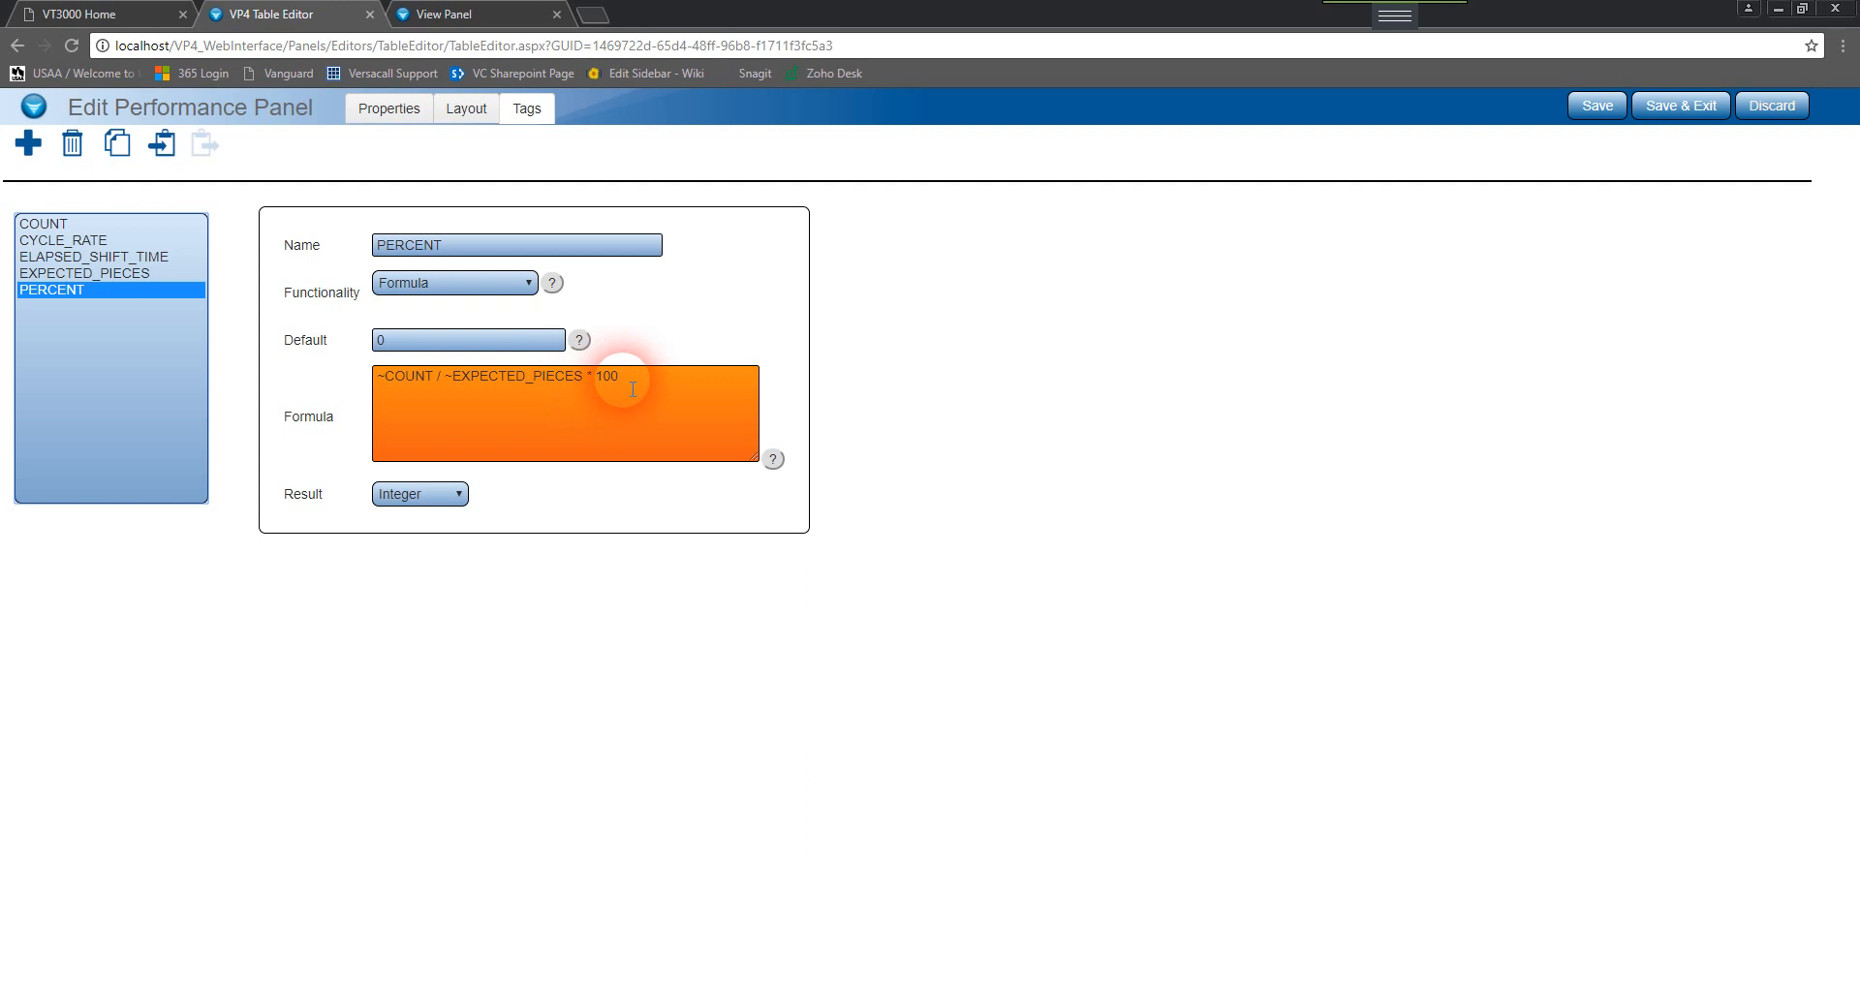
# Examine in the table layout how the column C2 cells reference the EXPECTED_PIECES, PERCENT and ELAPSED_SHIFT_TIME tags.
pyautogui.click(472, 119)
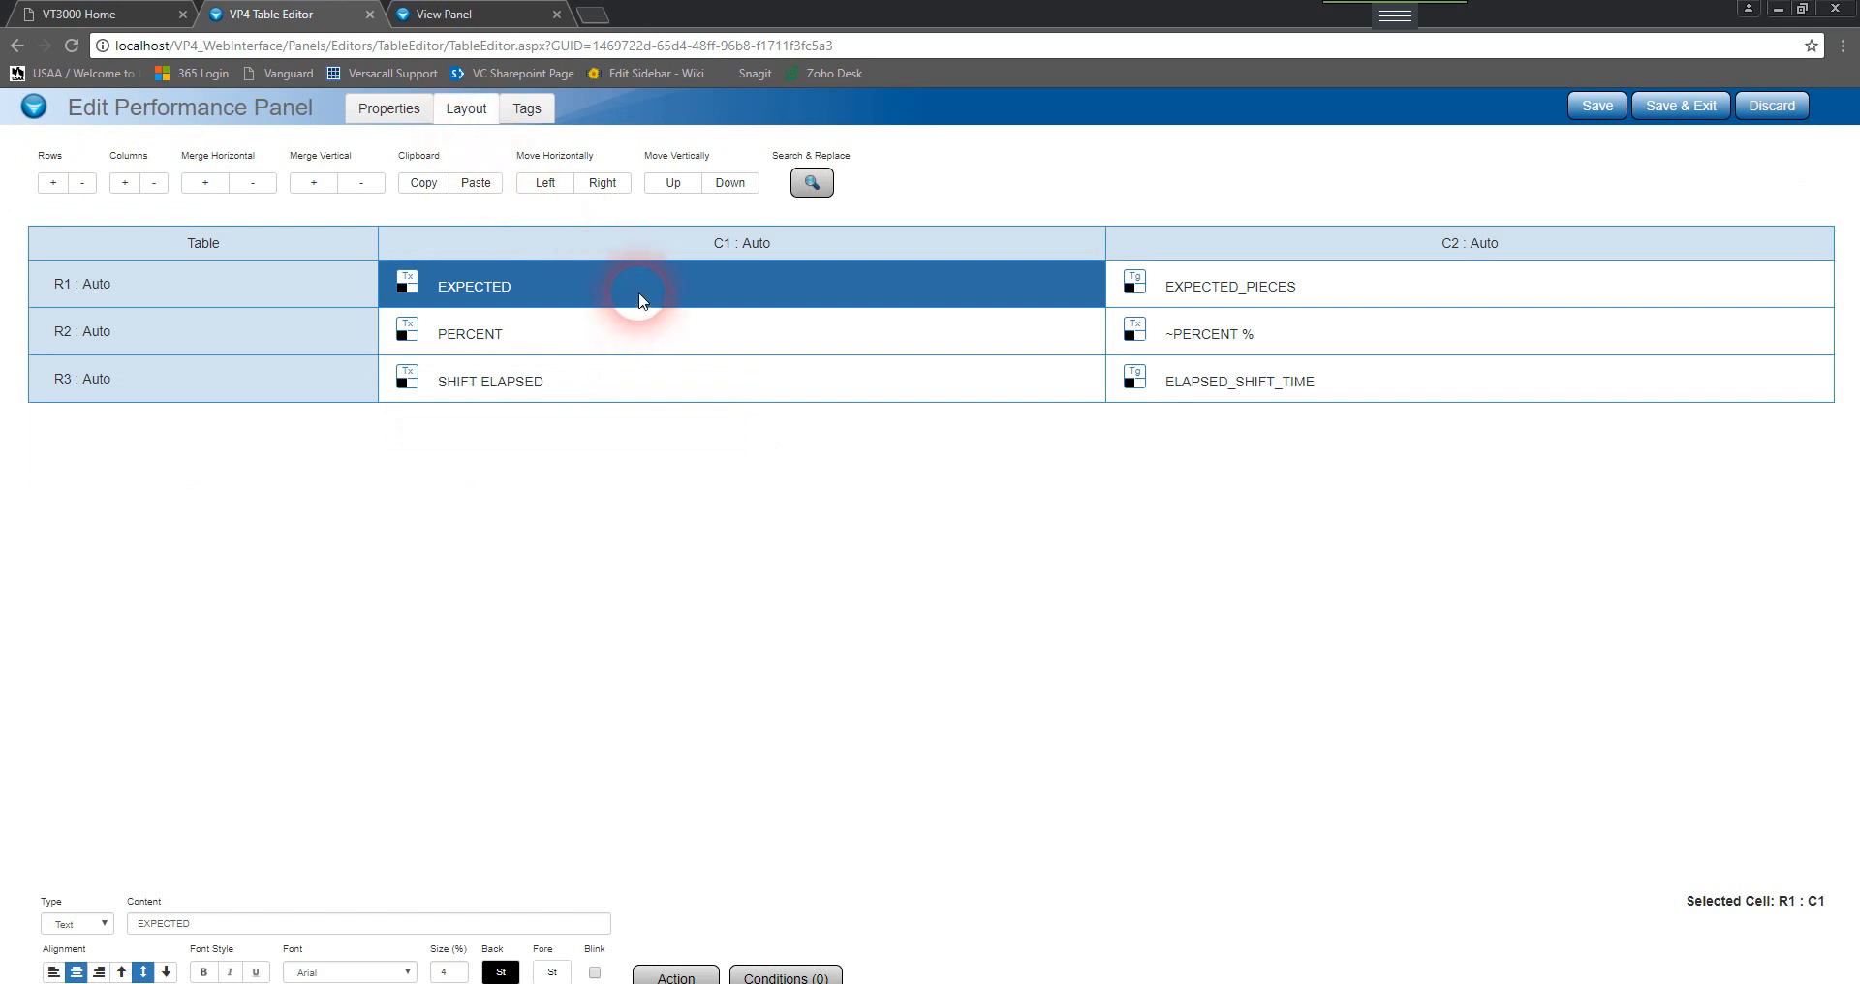
pyautogui.click(1236, 301)
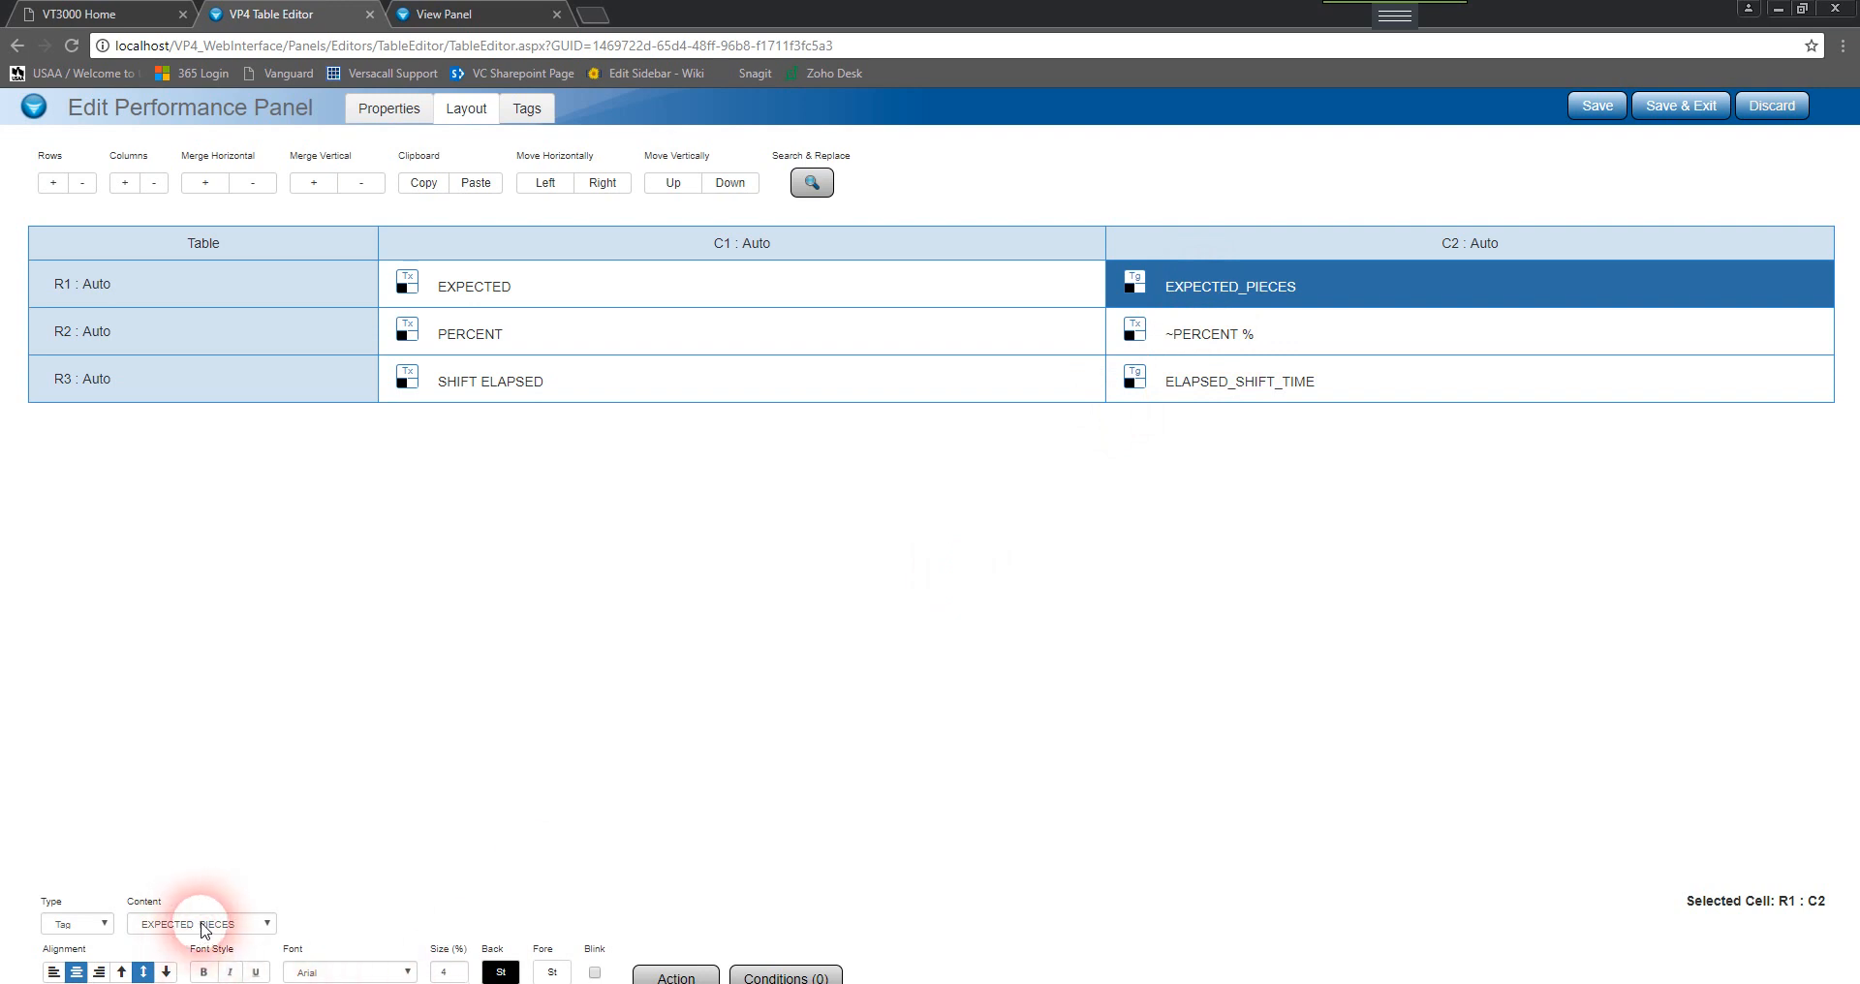
pyautogui.click(1268, 344)
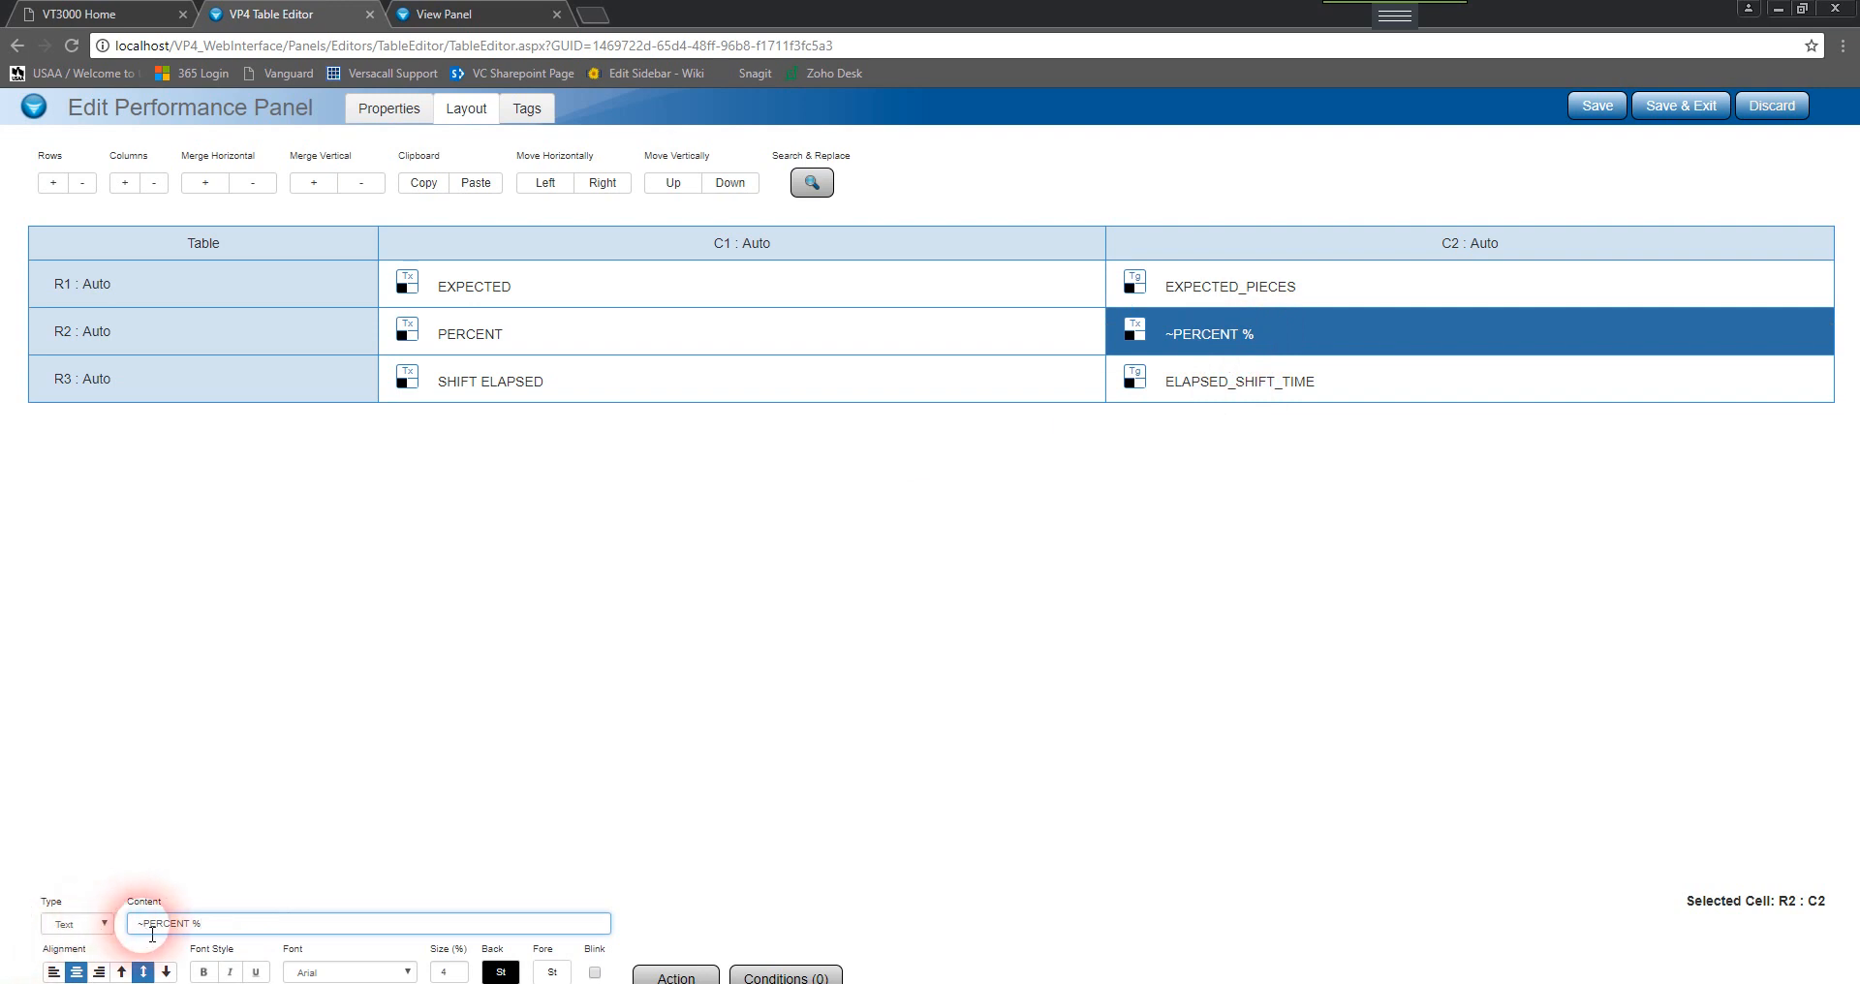
pyautogui.moveTo(149, 932); pyautogui.dragTo(196, 931)
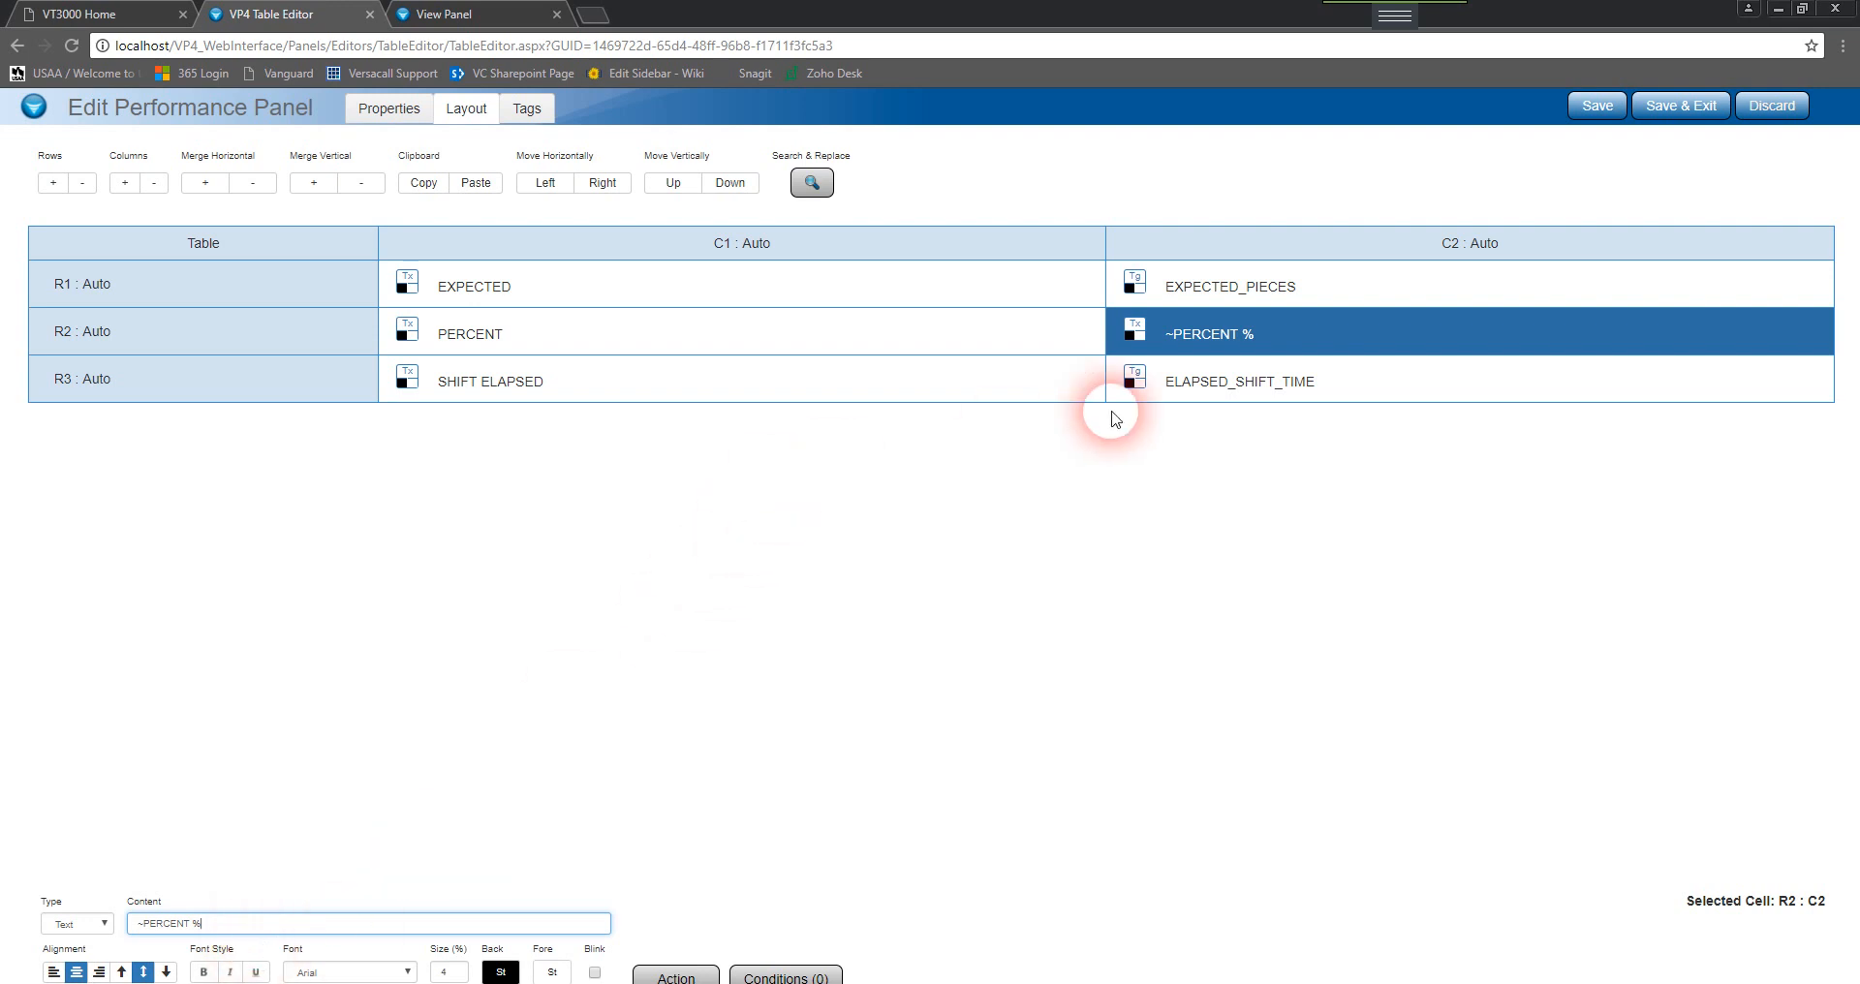
pyautogui.click(1166, 388)
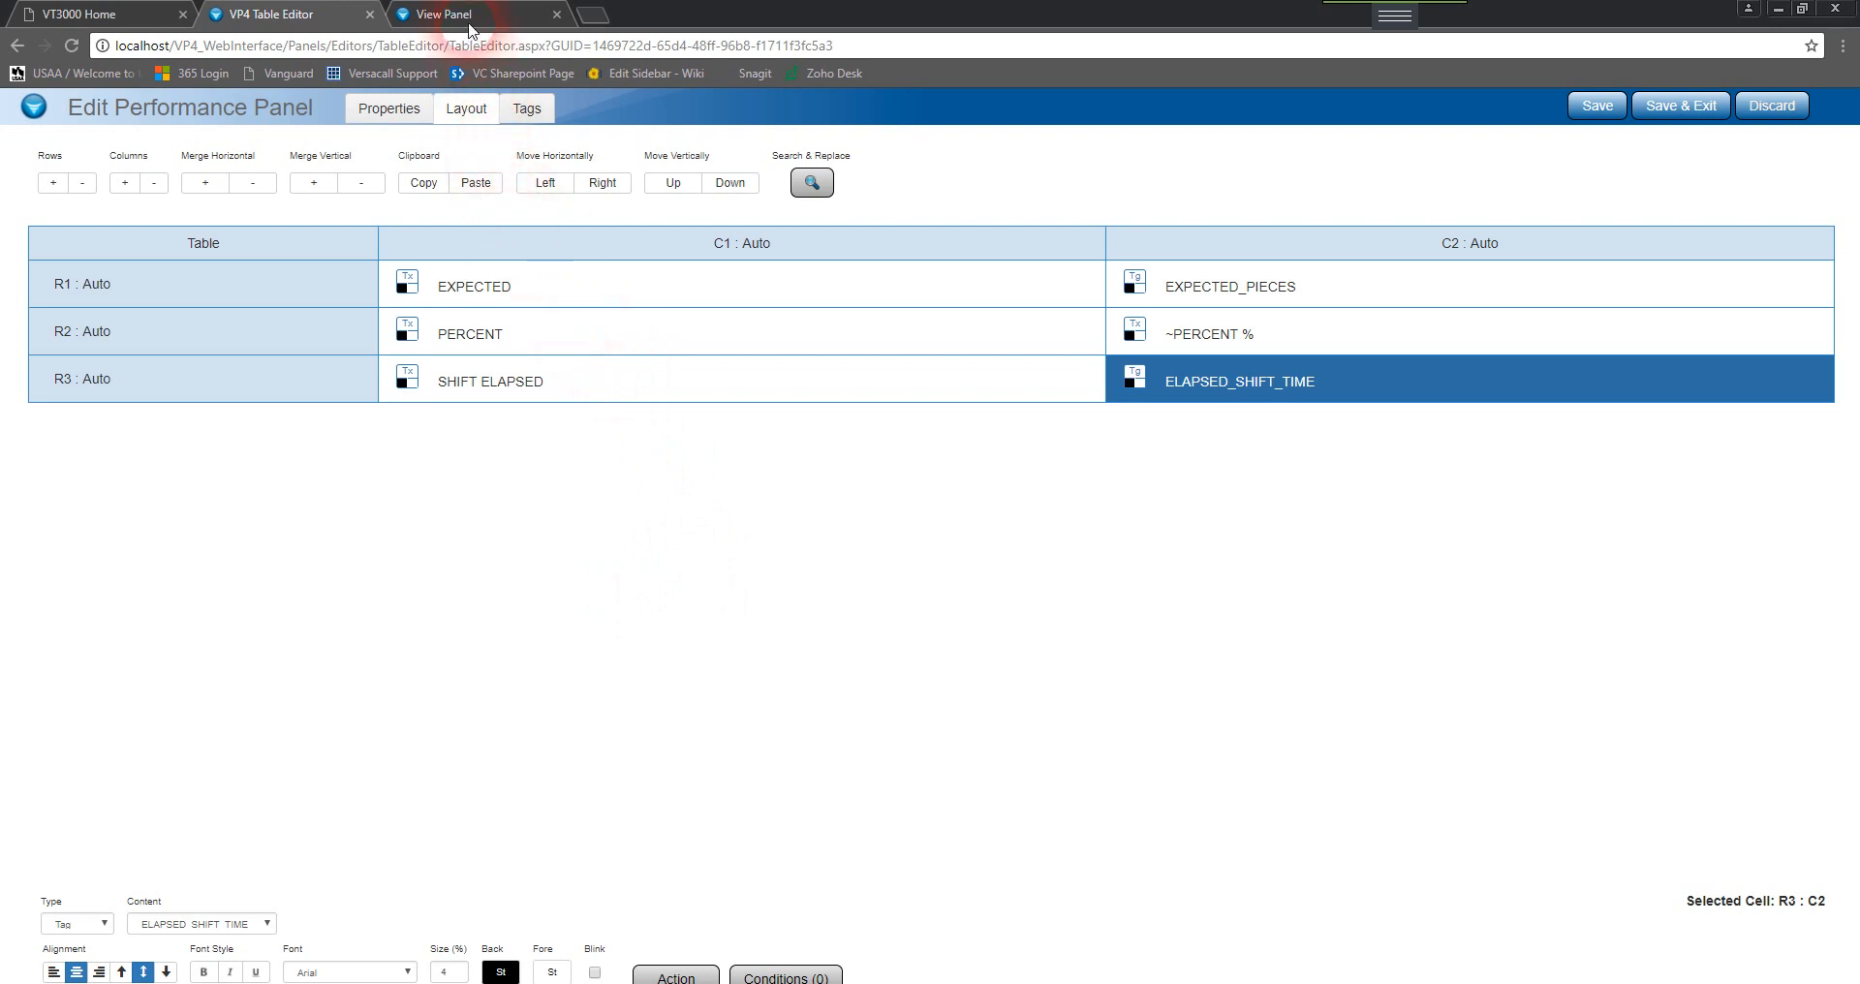
# Save the performance panel, exit the editor, and select the FORMULAS panel in the panel list.
pyautogui.click(1687, 106)
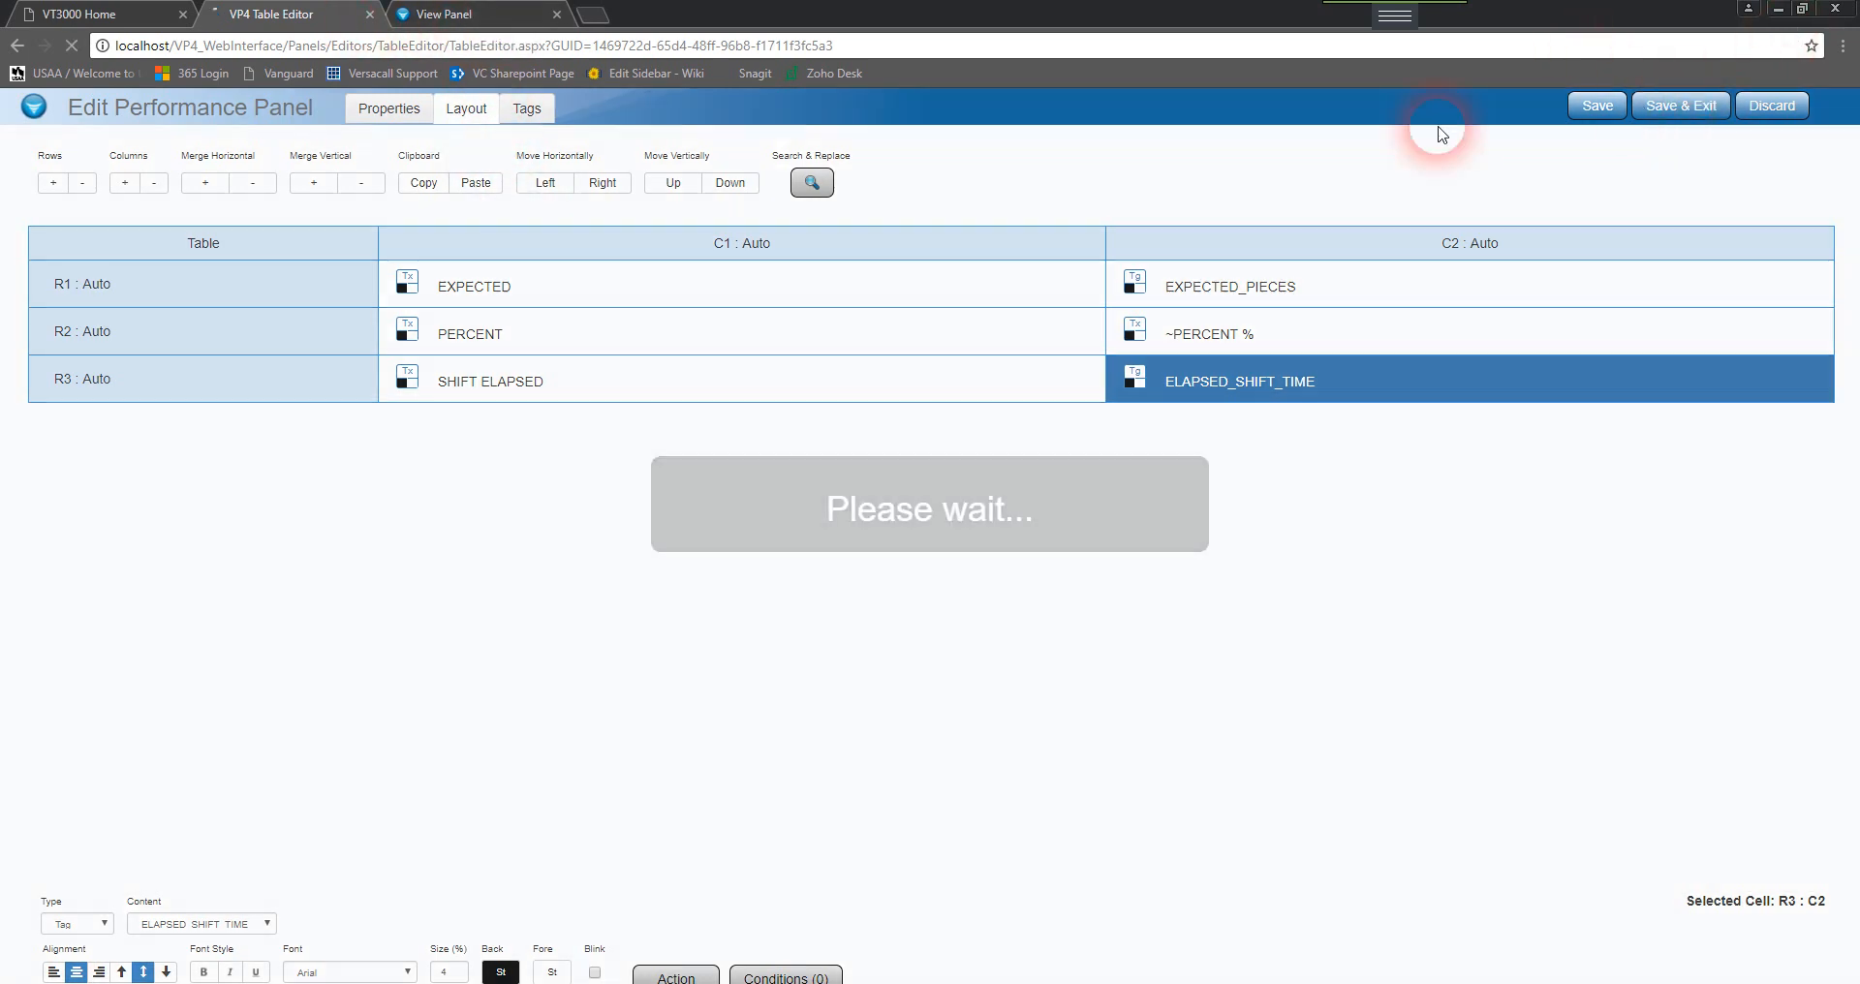
pyautogui.click(415, 273)
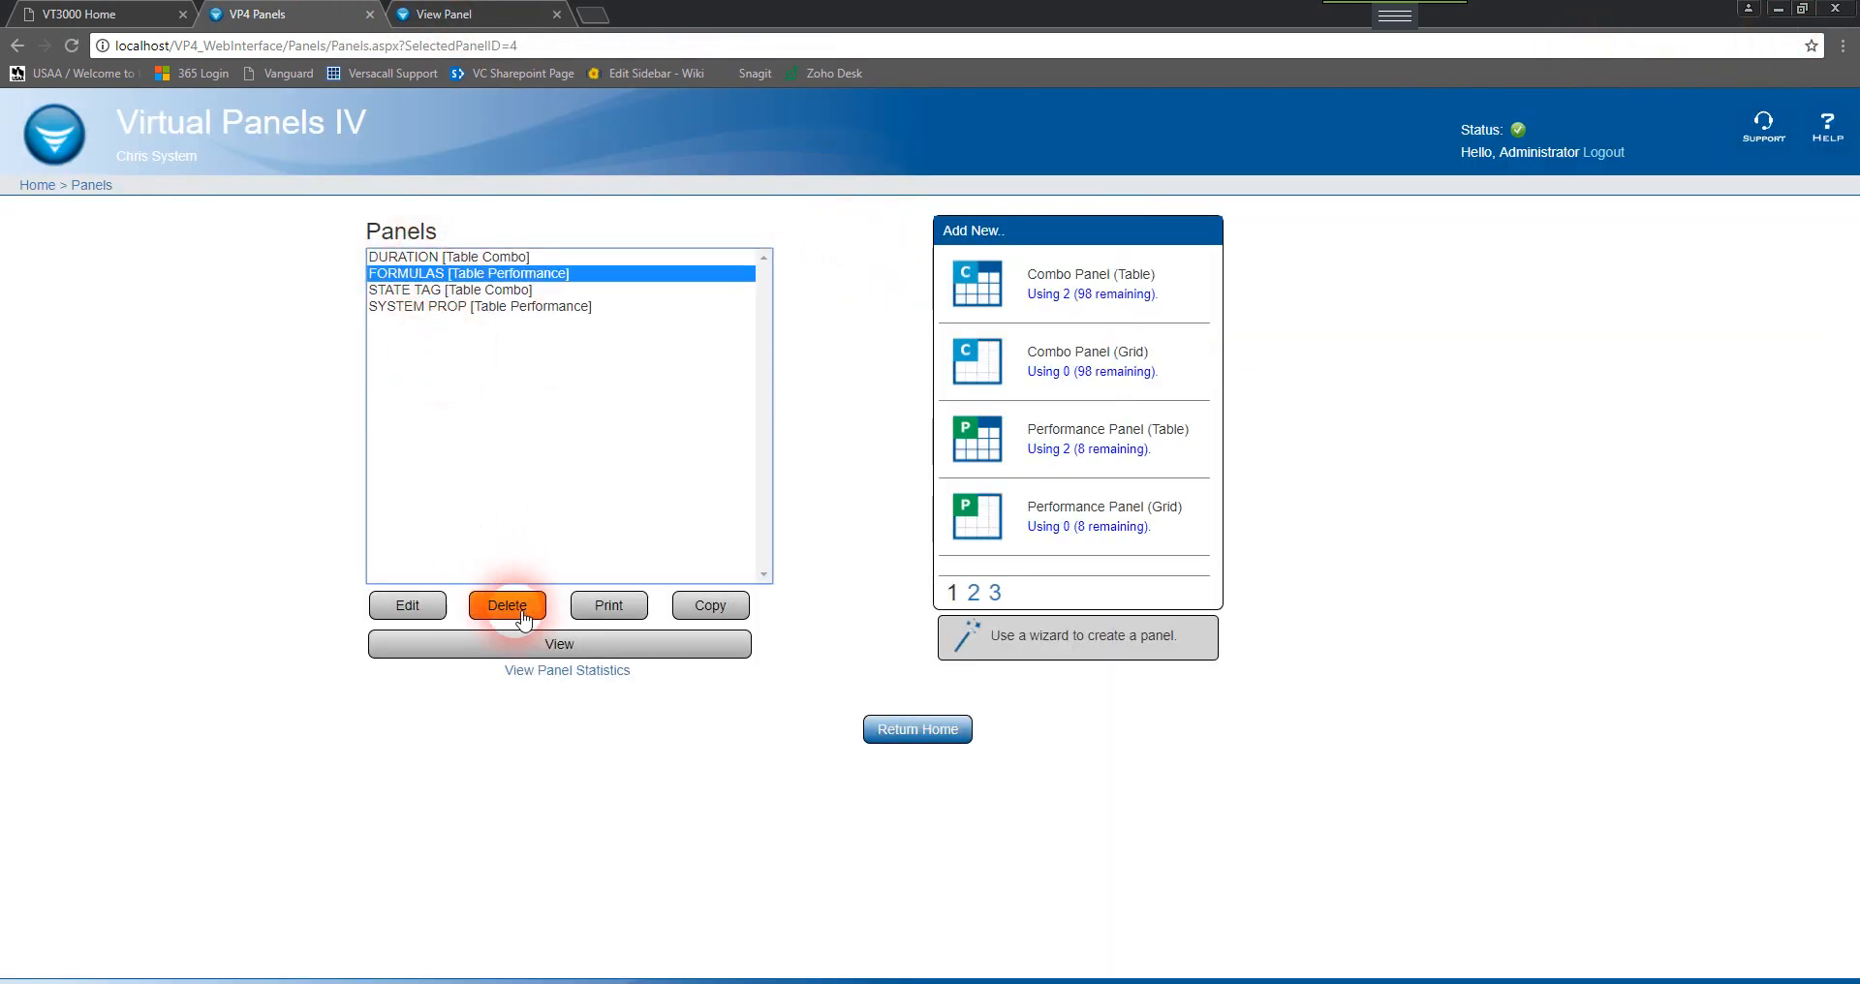
# Open the live view of the FORMULAS panel to check its EXPECTED, PERCENT and SHIFT ELAPSED values.
pyautogui.click(532, 645)
pyautogui.click(494, 18)
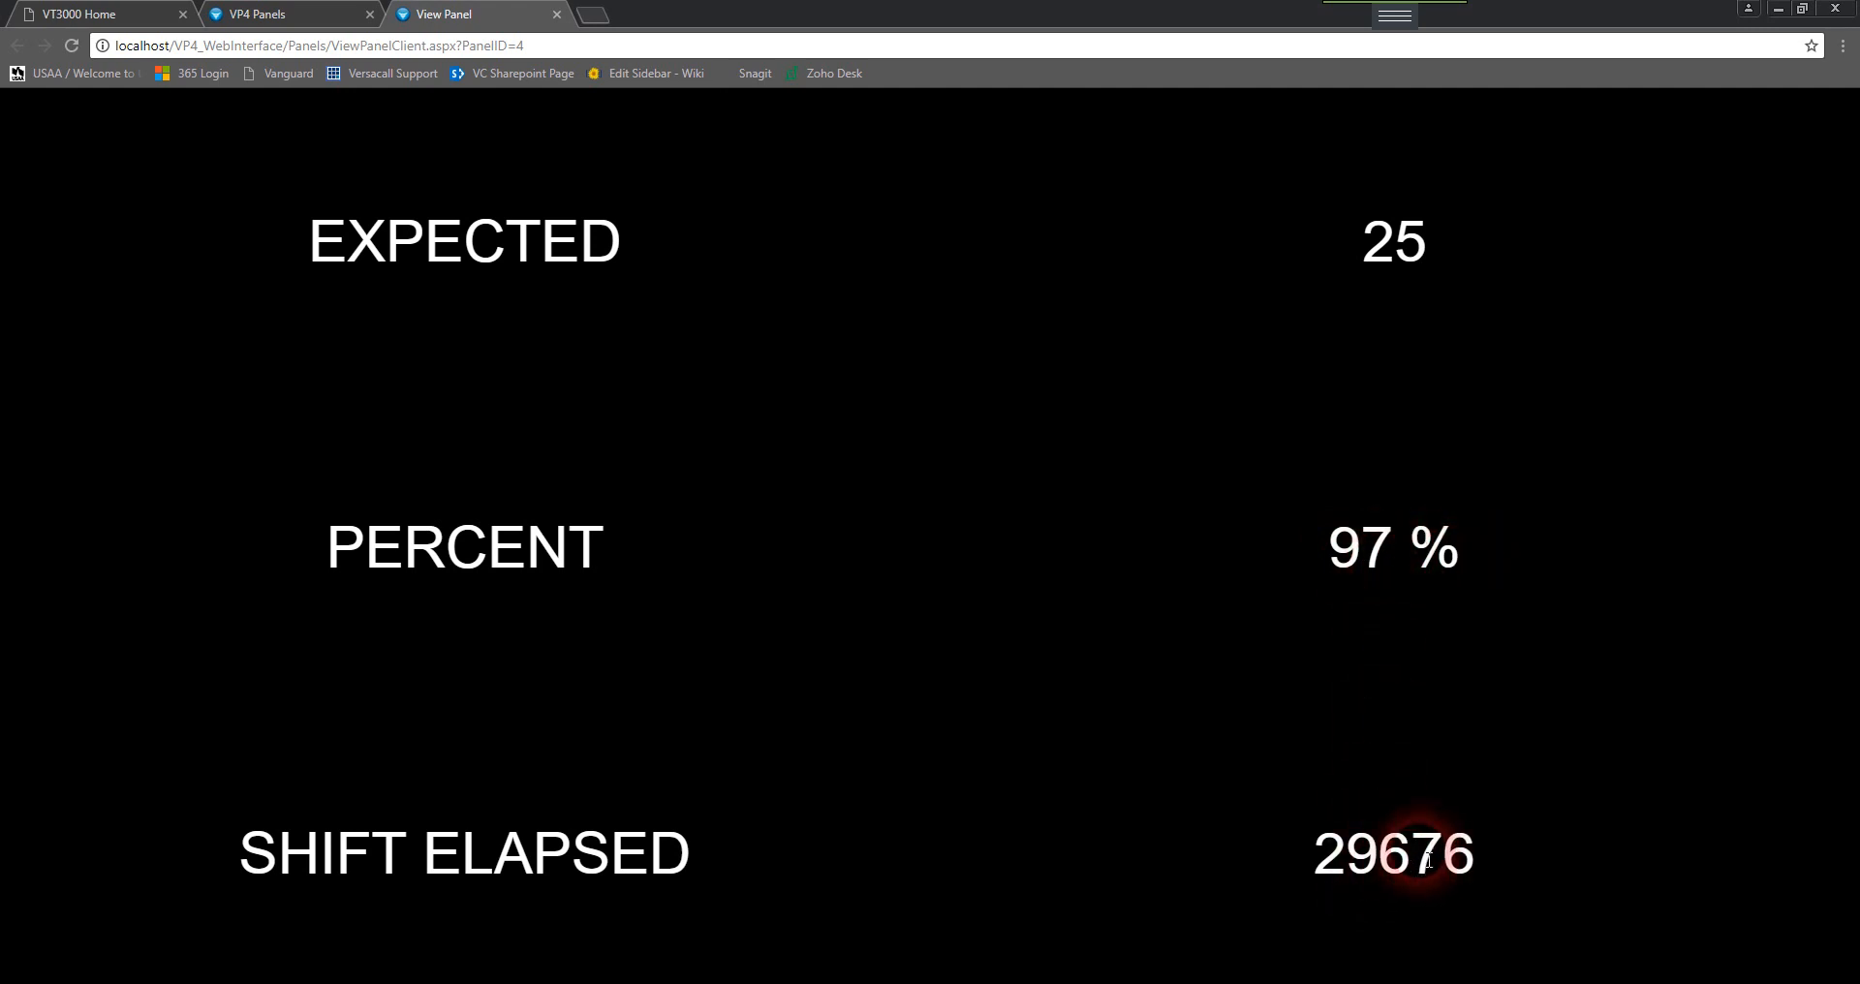
# Switch to the Virtual Device Client, register one more count, and check the PERCENT value on the live panel.
pyautogui.click(1105, 980)
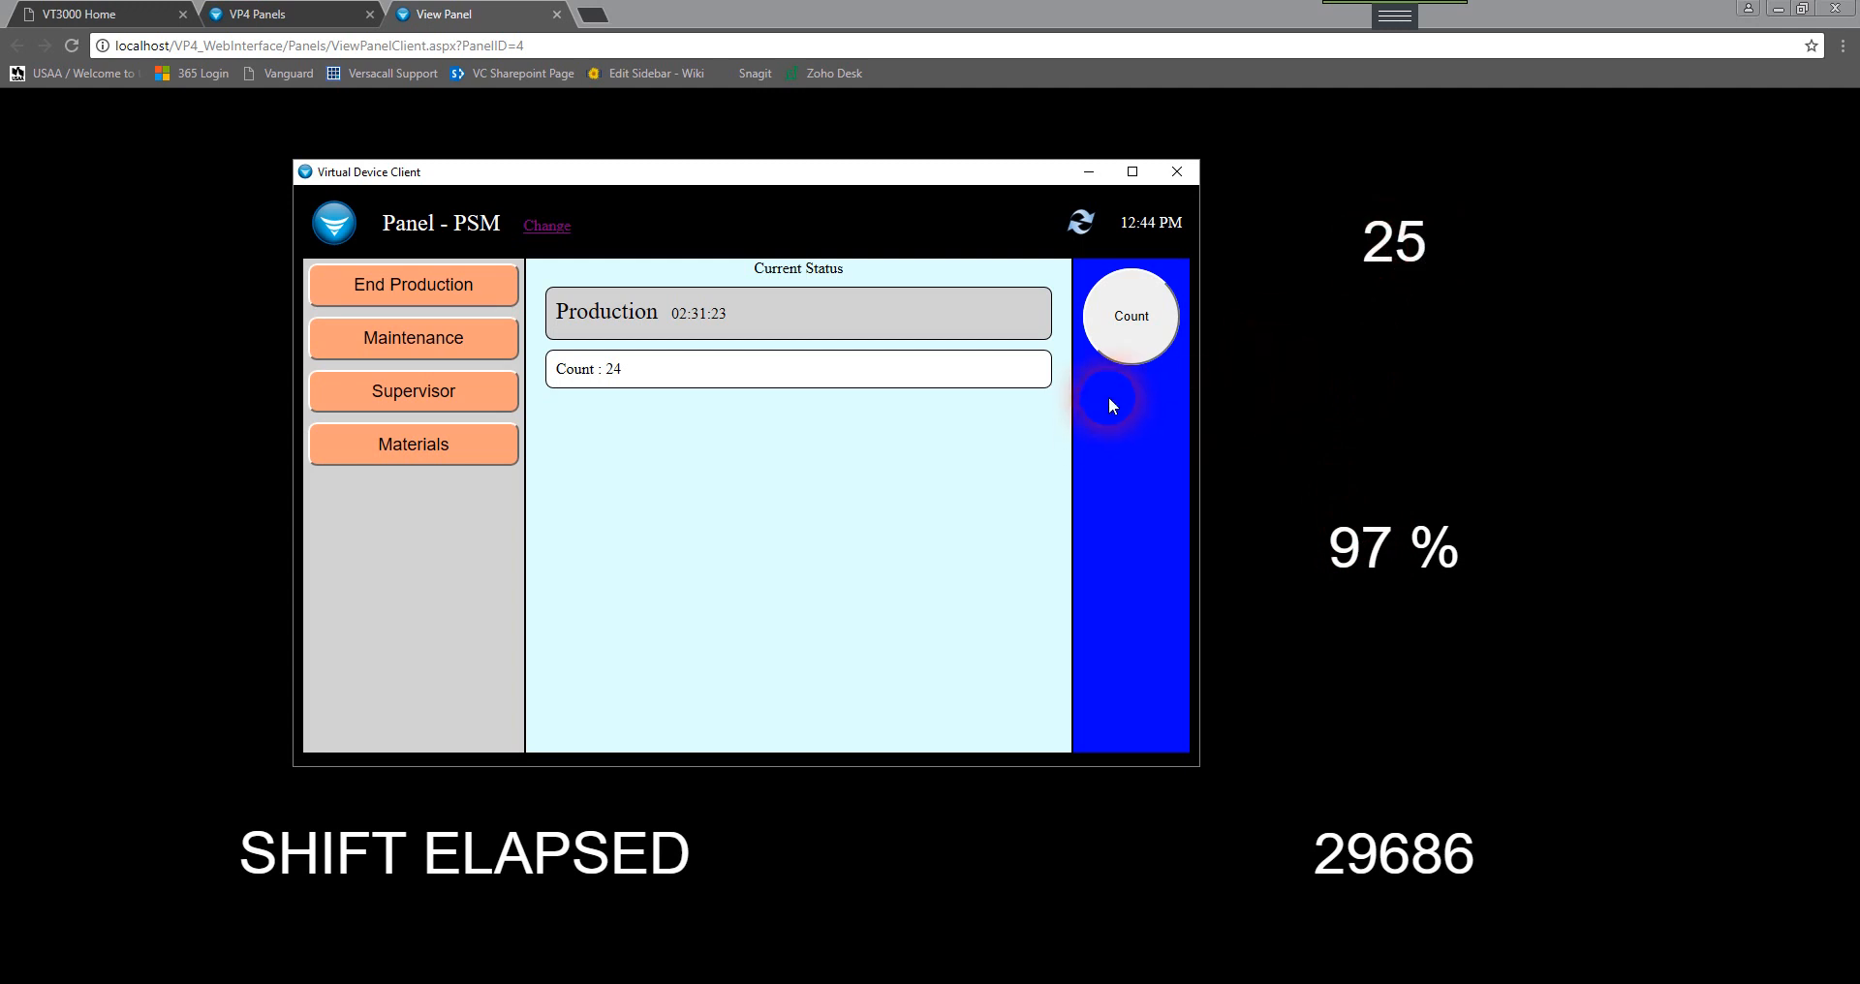
pyautogui.click(1126, 324)
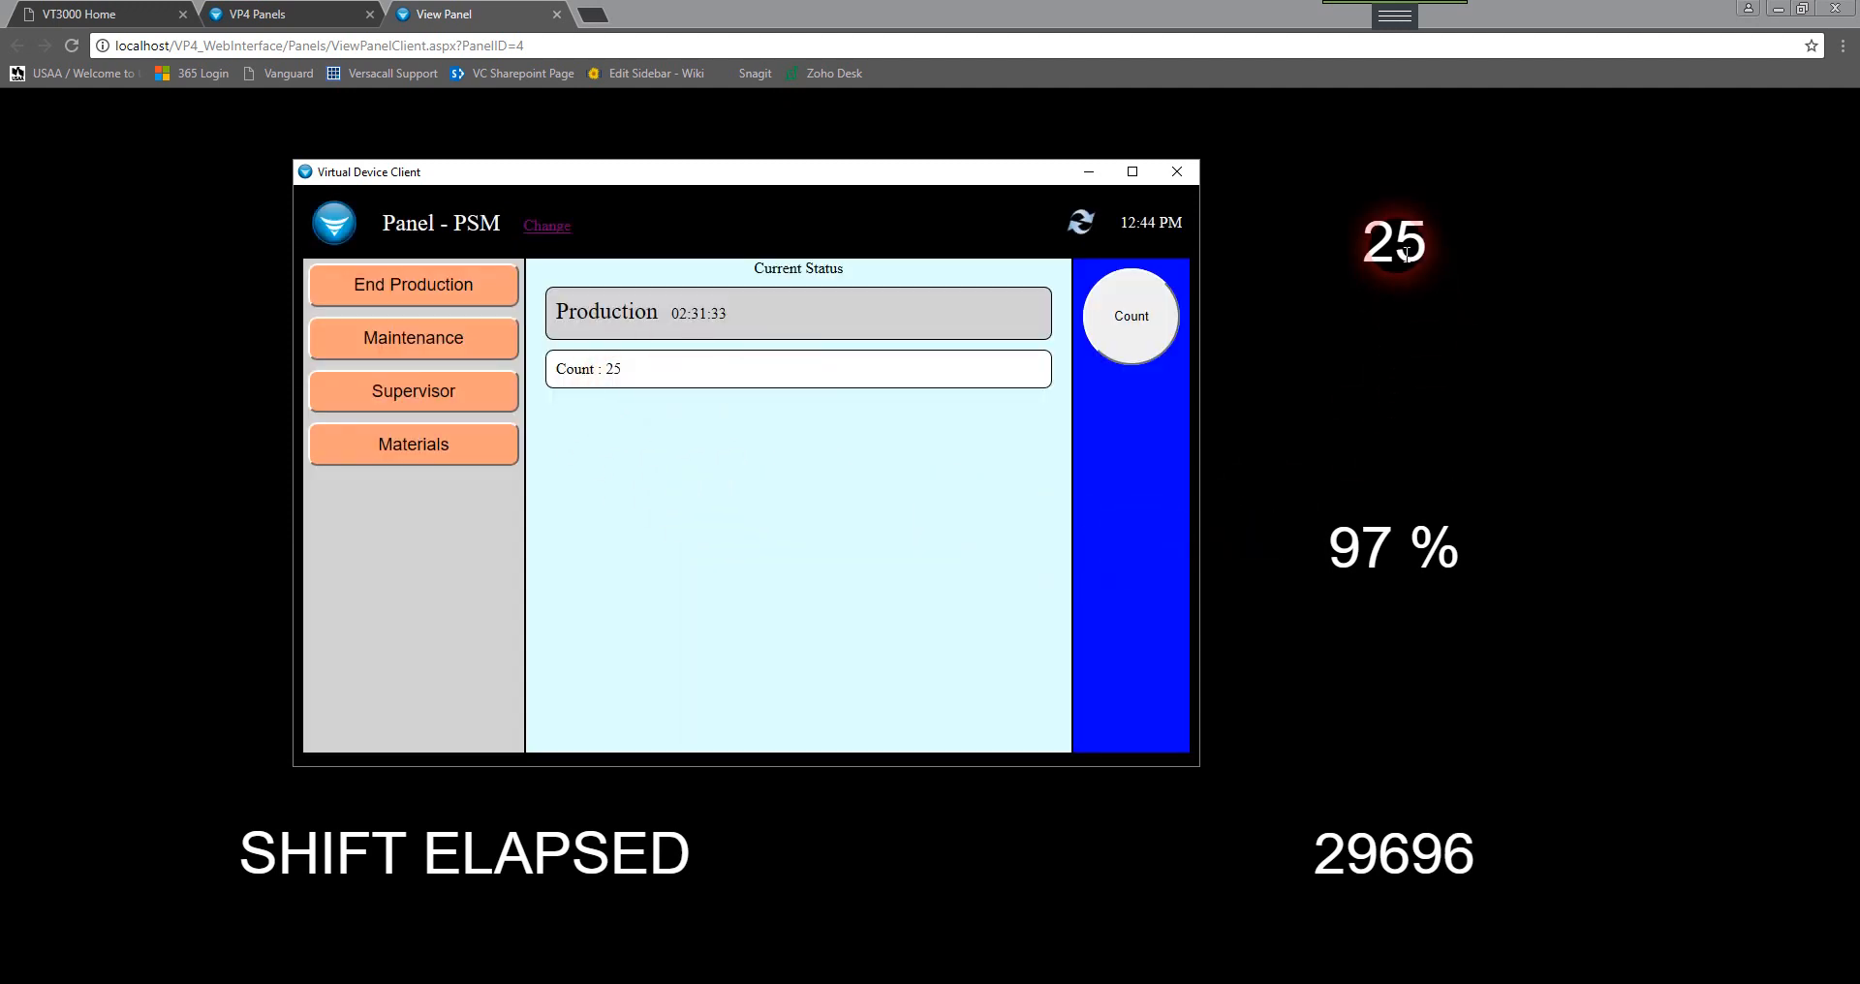
pyautogui.click(1453, 548)
pyautogui.moveTo(1454, 548); pyautogui.dragTo(1341, 548)
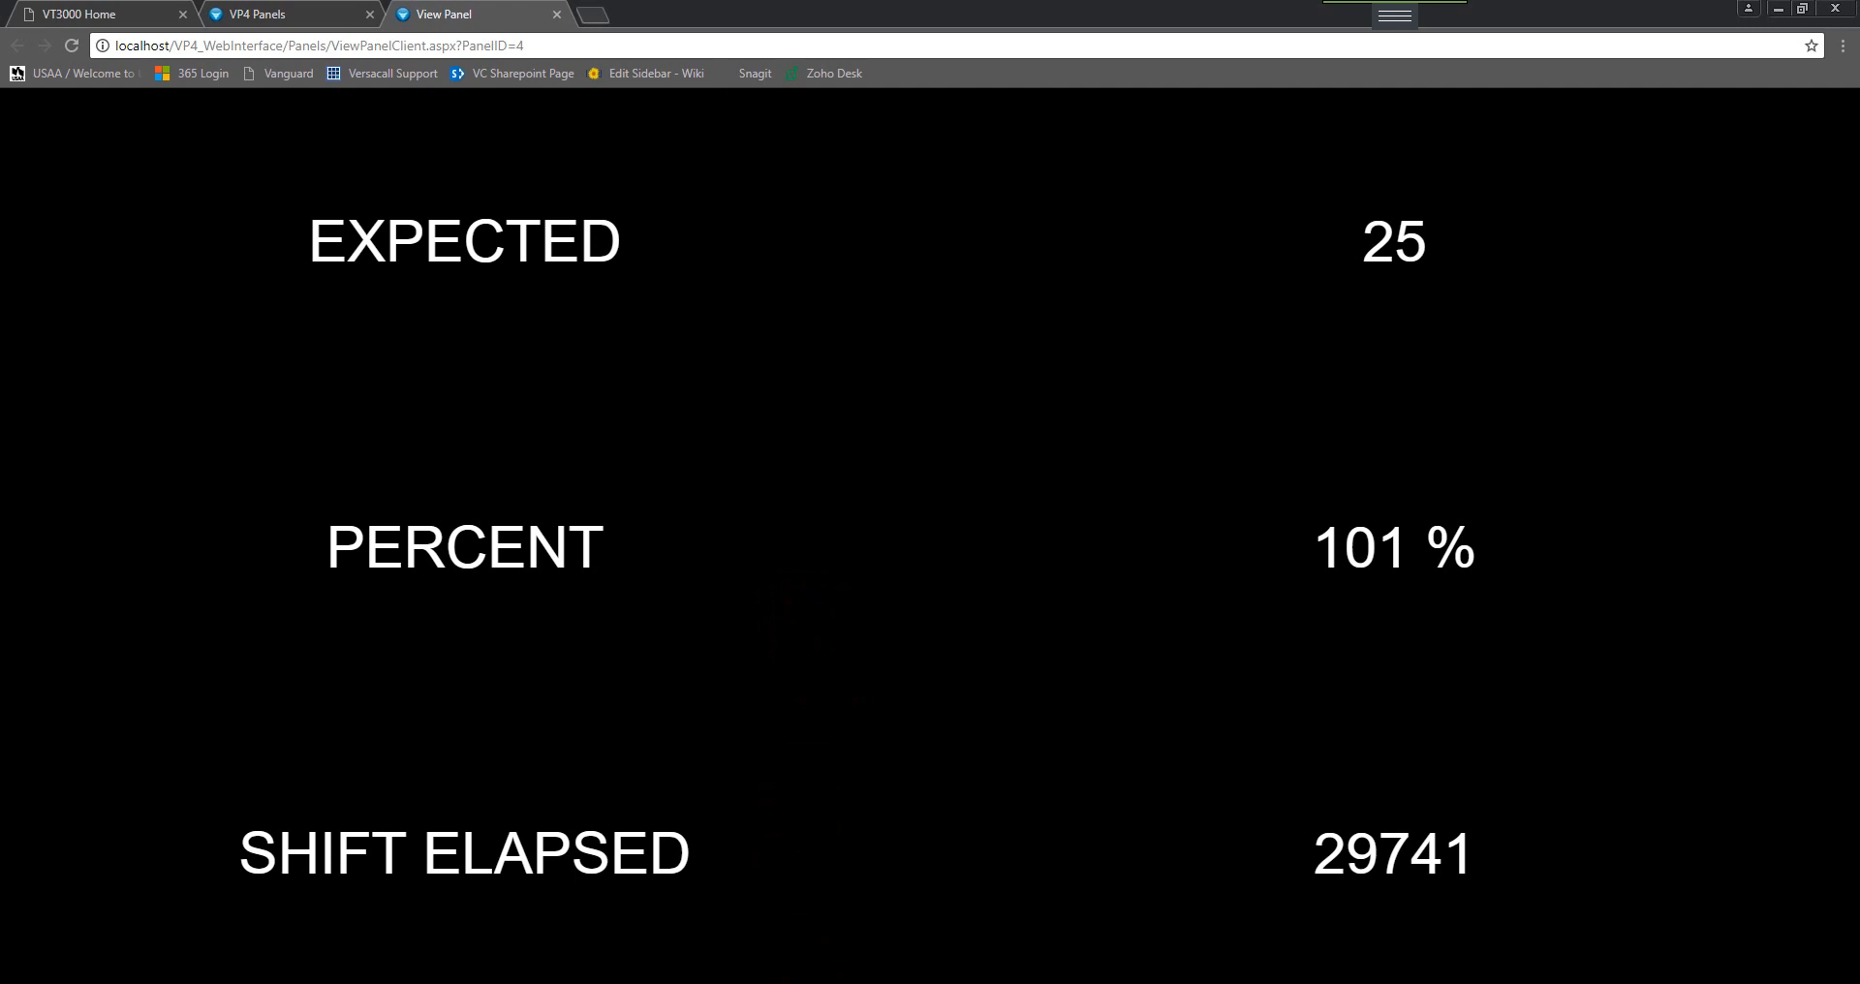
# Switch to the Lesson 19 PowerPoint presentation and show the Summary slide on formula tags.
pyautogui.click(785, 983)
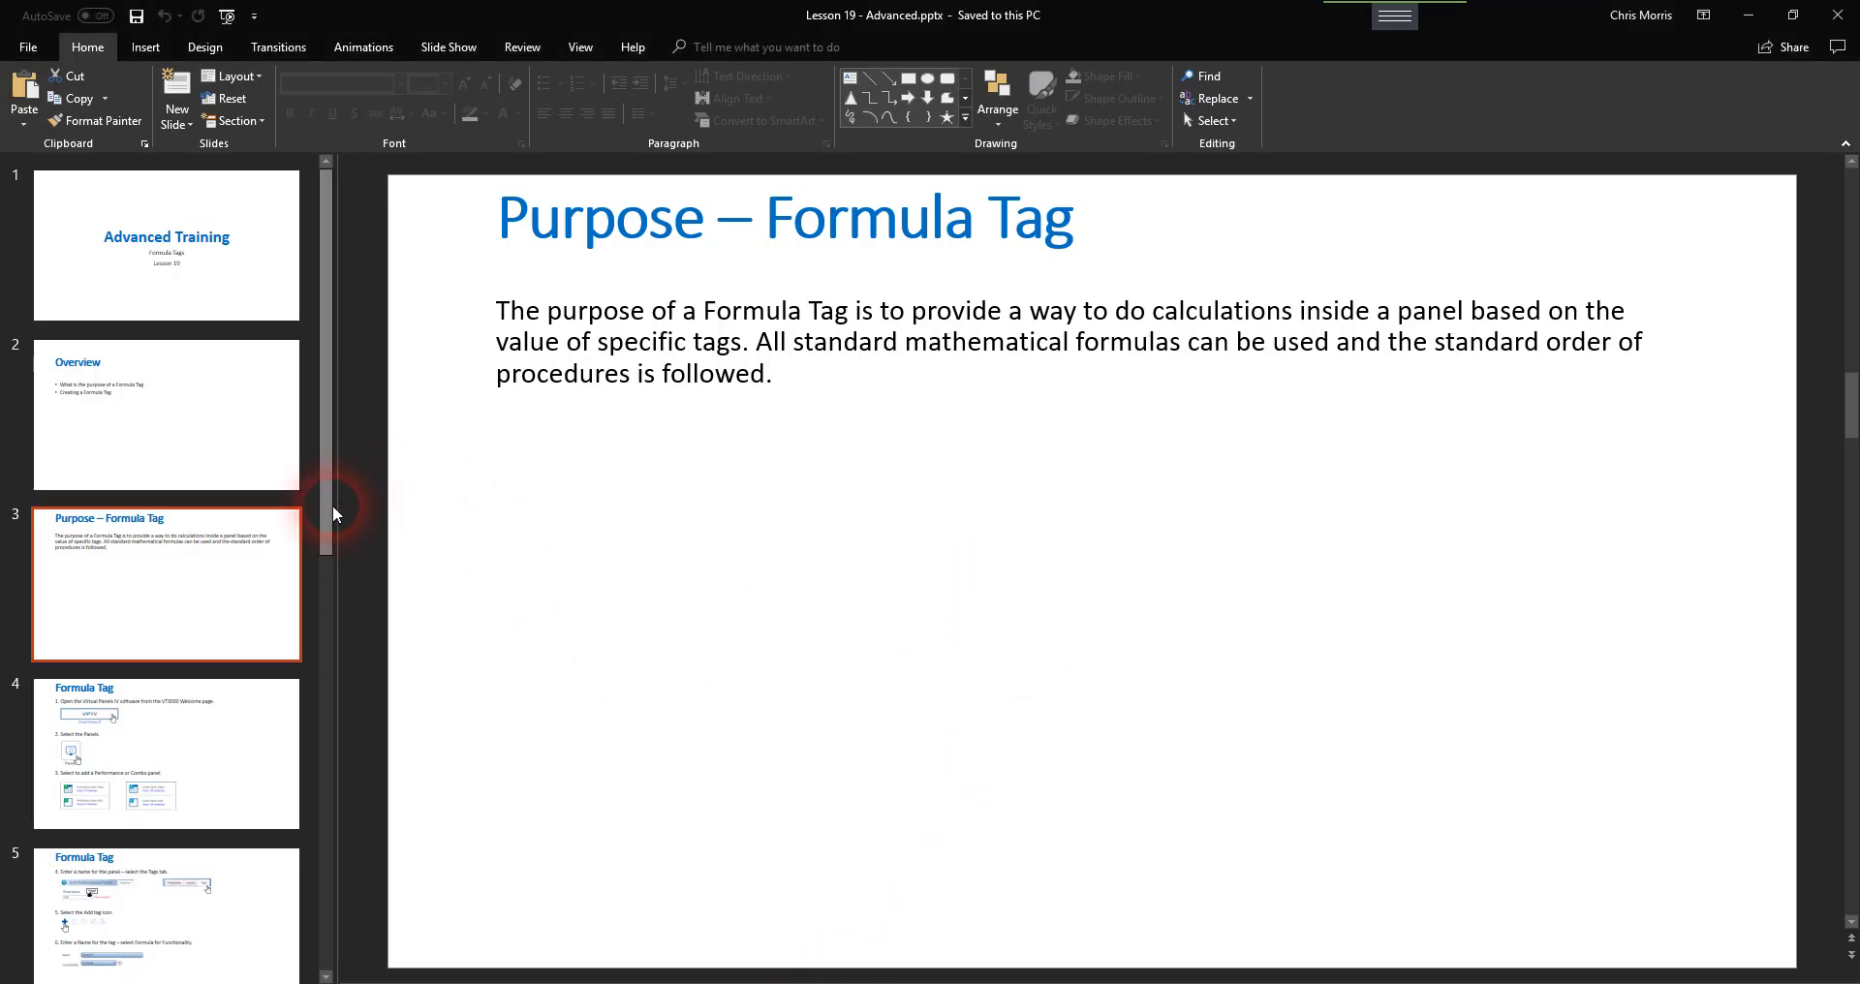
pyautogui.moveTo(332, 507); pyautogui.dragTo(332, 947)
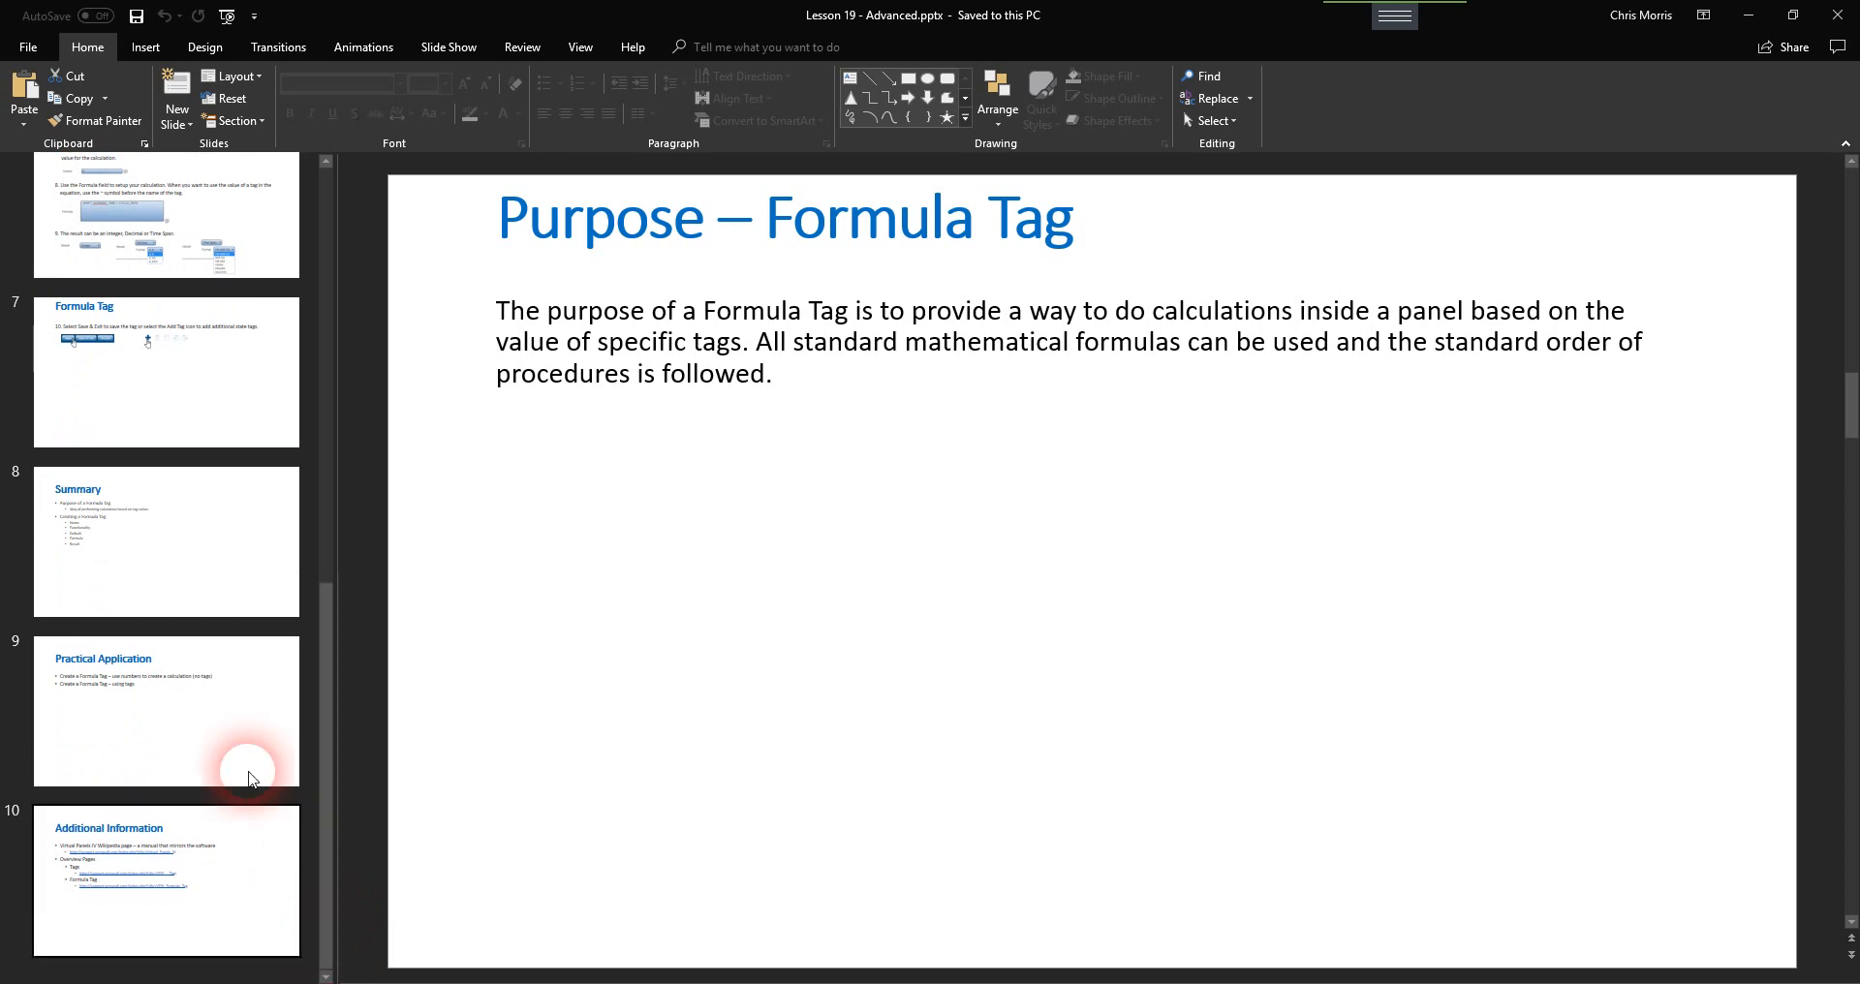
pyautogui.click(178, 561)
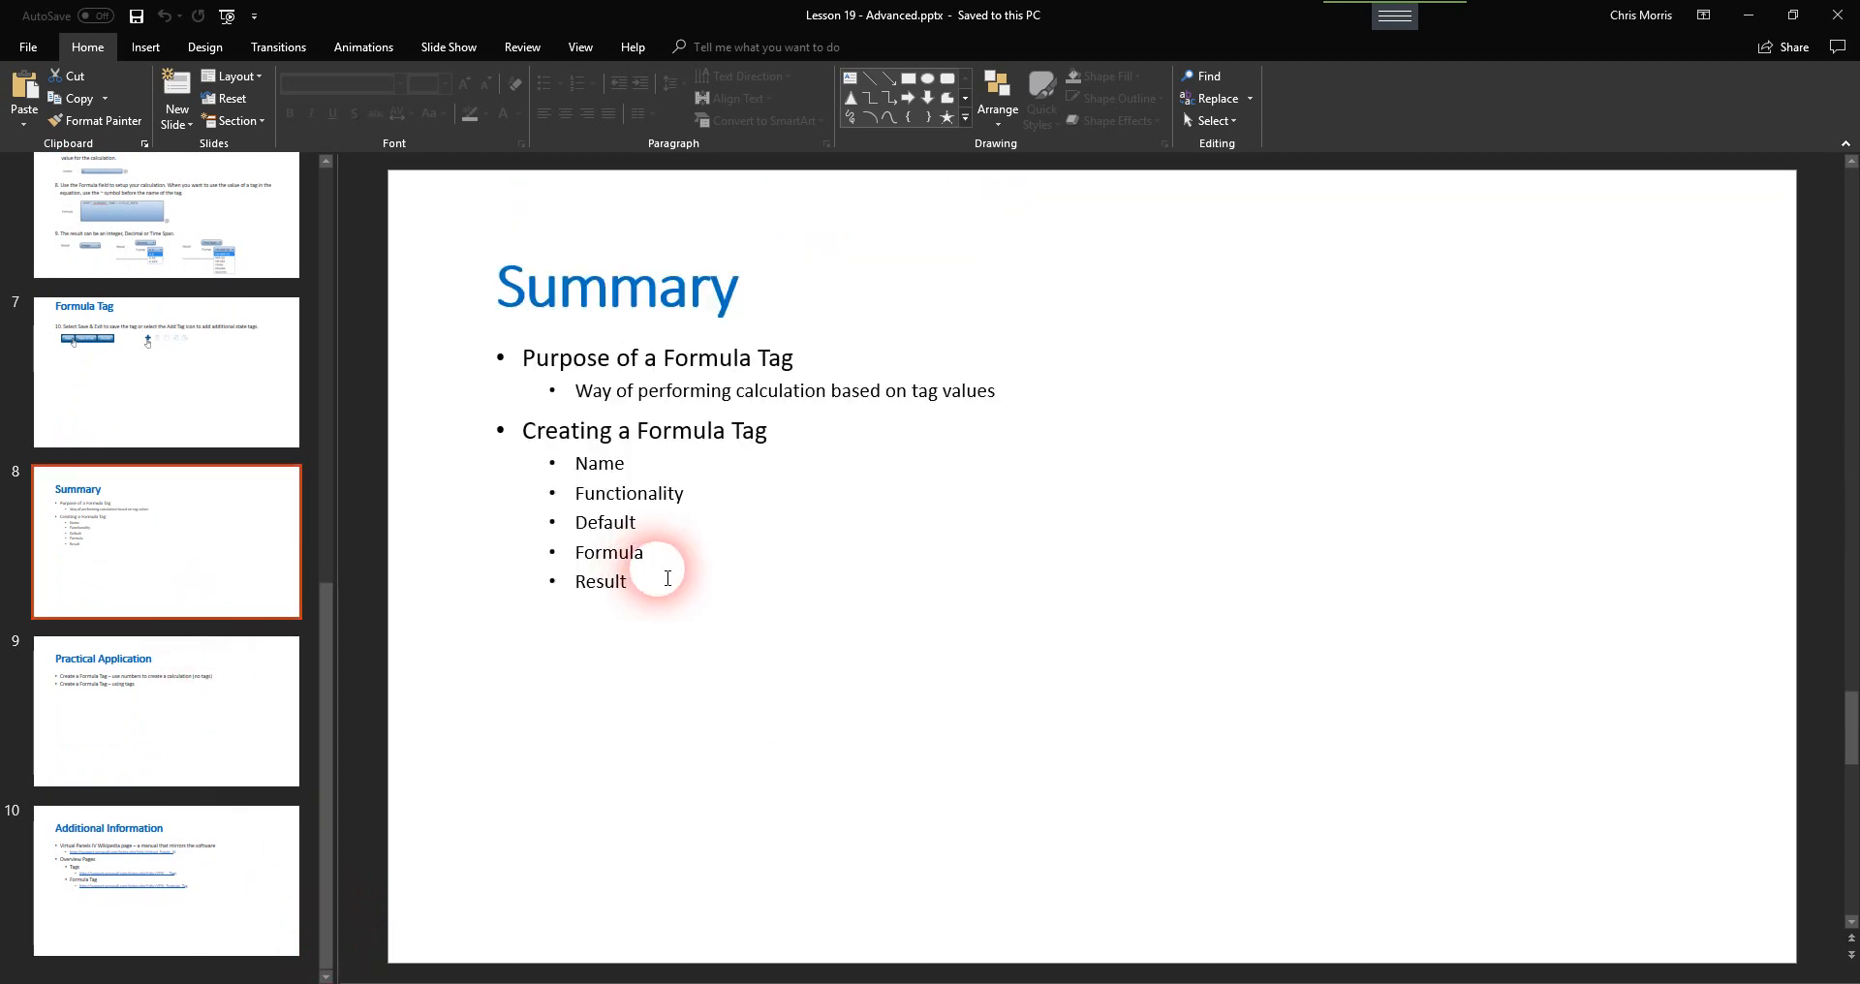